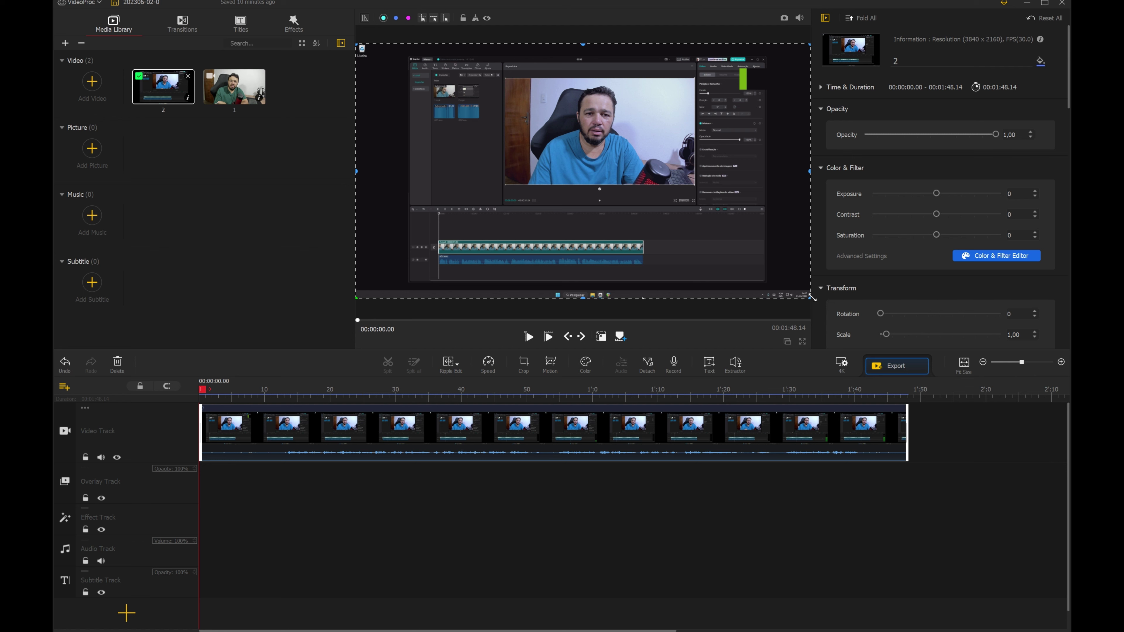
- Enlarge the screen-recording clip to a scale of 1.26, shift it slightly up and left in the frame, and check it full screen
drag(825, 301, 841, 315)
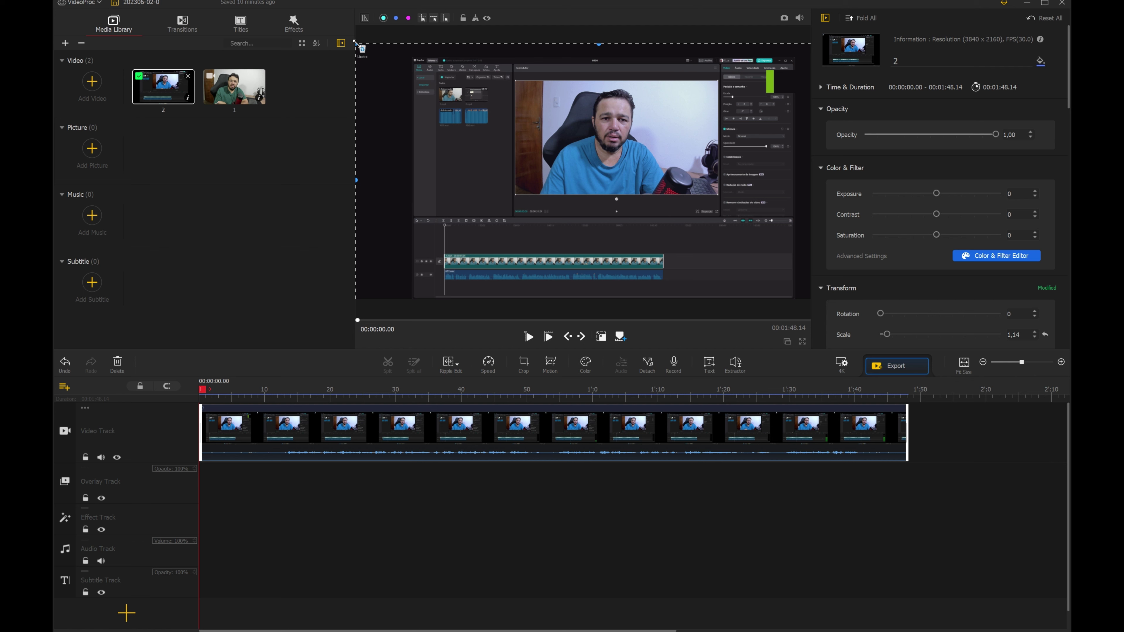
drag(355, 42, 335, 21)
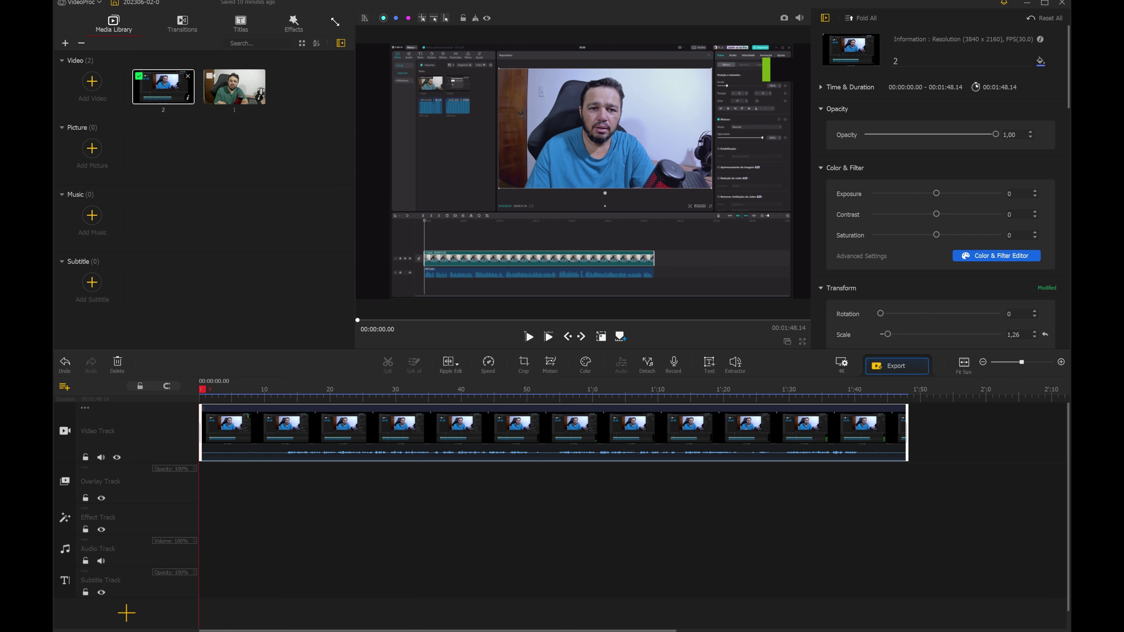
drag(607, 174, 597, 168)
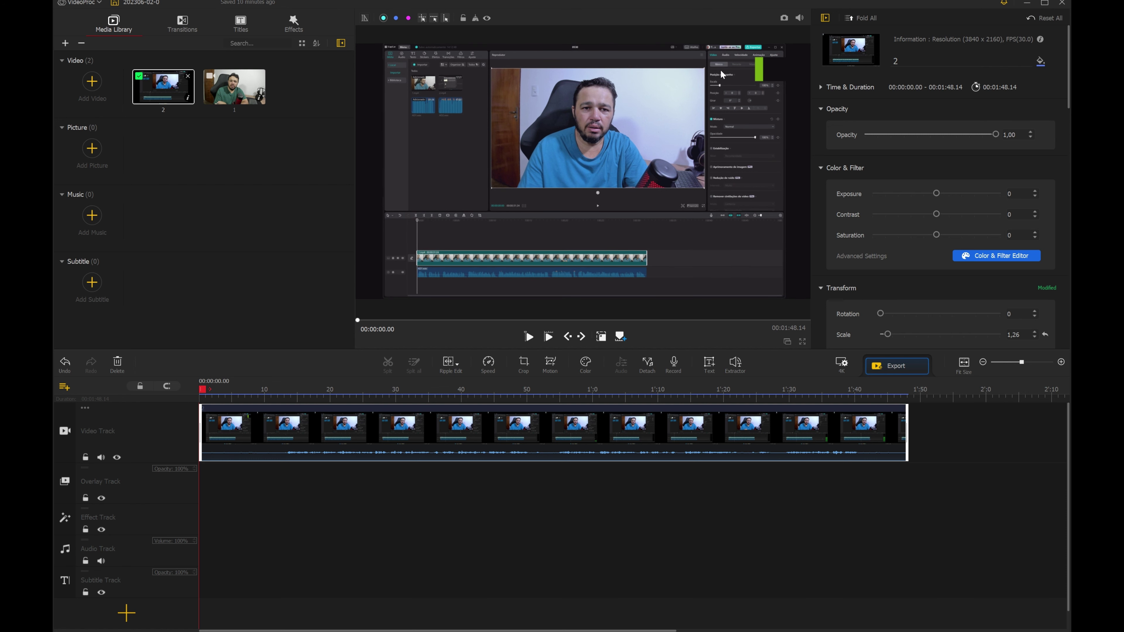
click(802, 342)
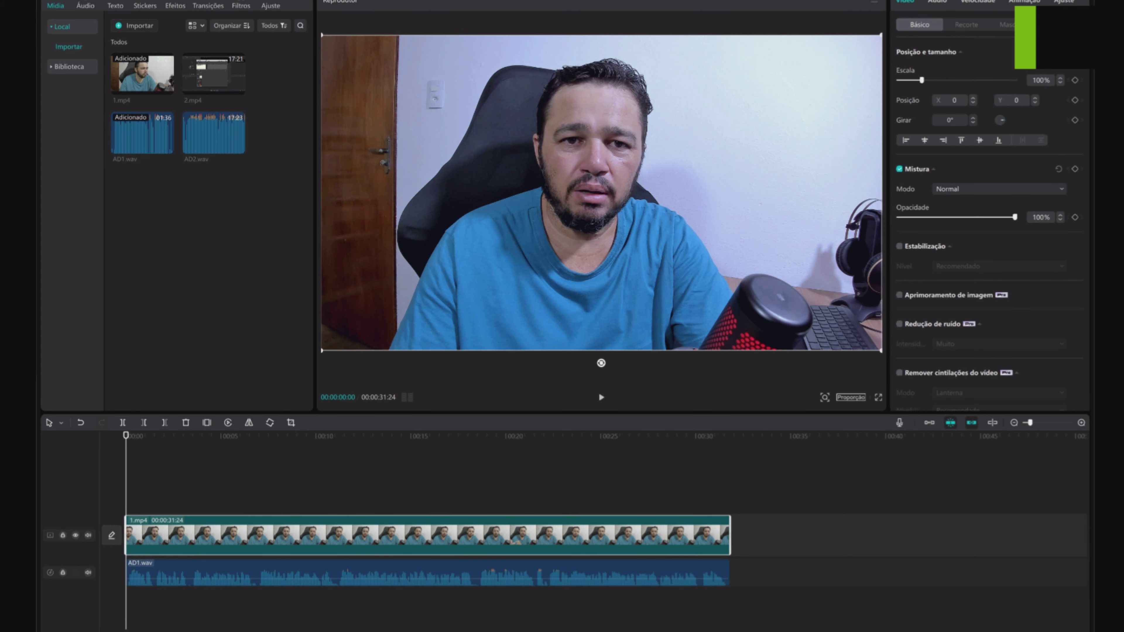
key(Escape)
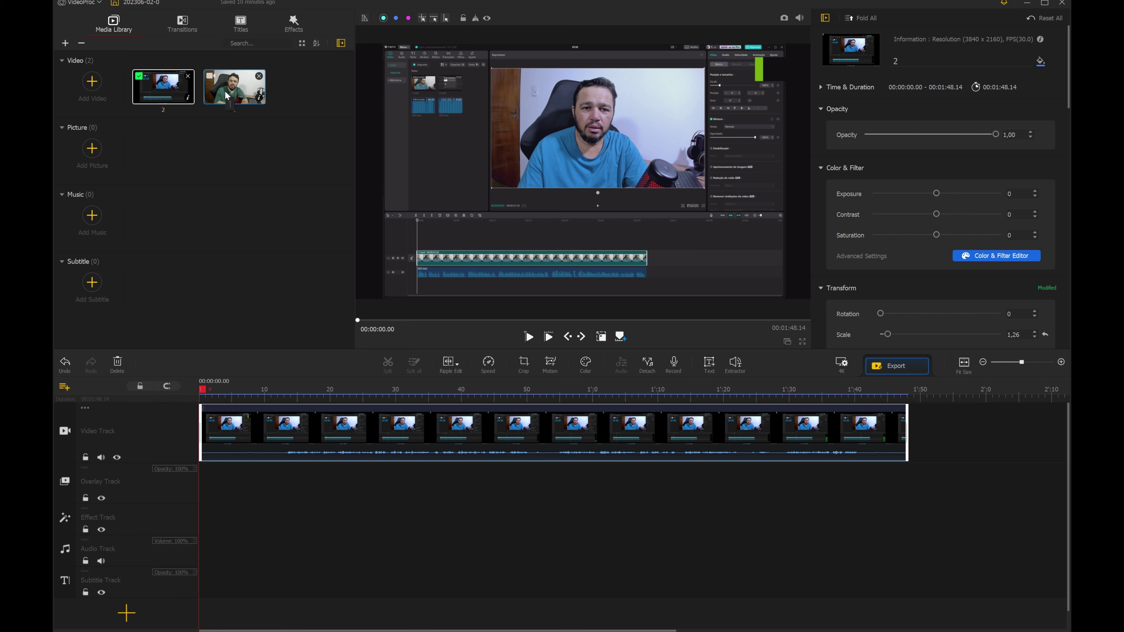
- Place video 1 on the overlay track and shift it a few seconds after the timeline's start
drag(224, 90, 231, 507)
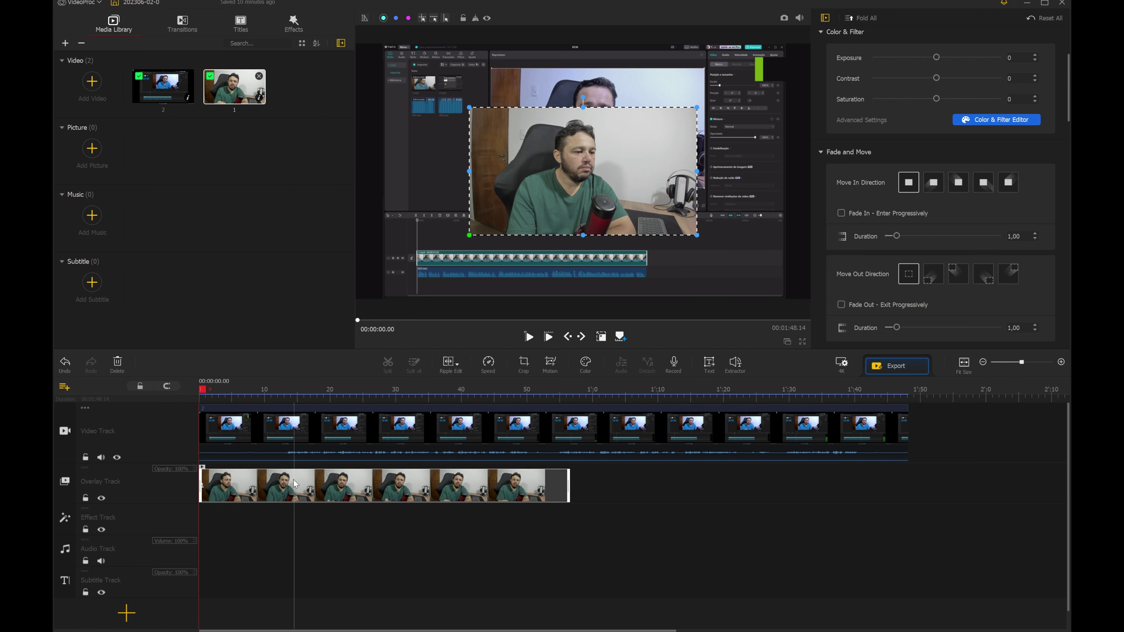
drag(297, 487, 265, 492)
- Split both the main video clip and the overlay clip at 00:00:16.06
click(295, 401)
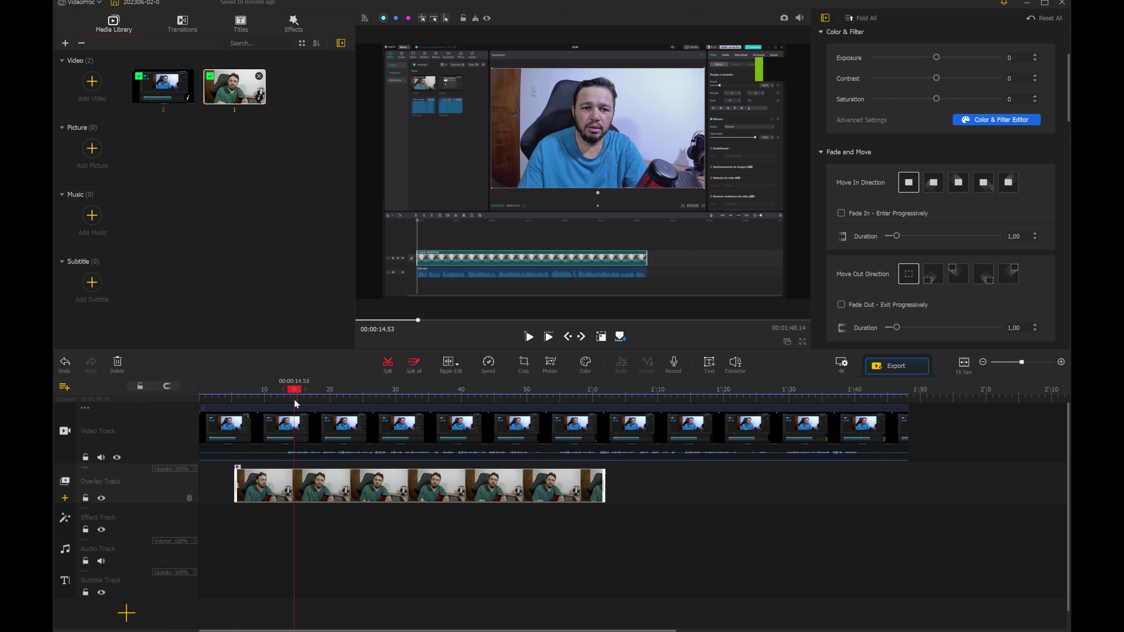
click(306, 419)
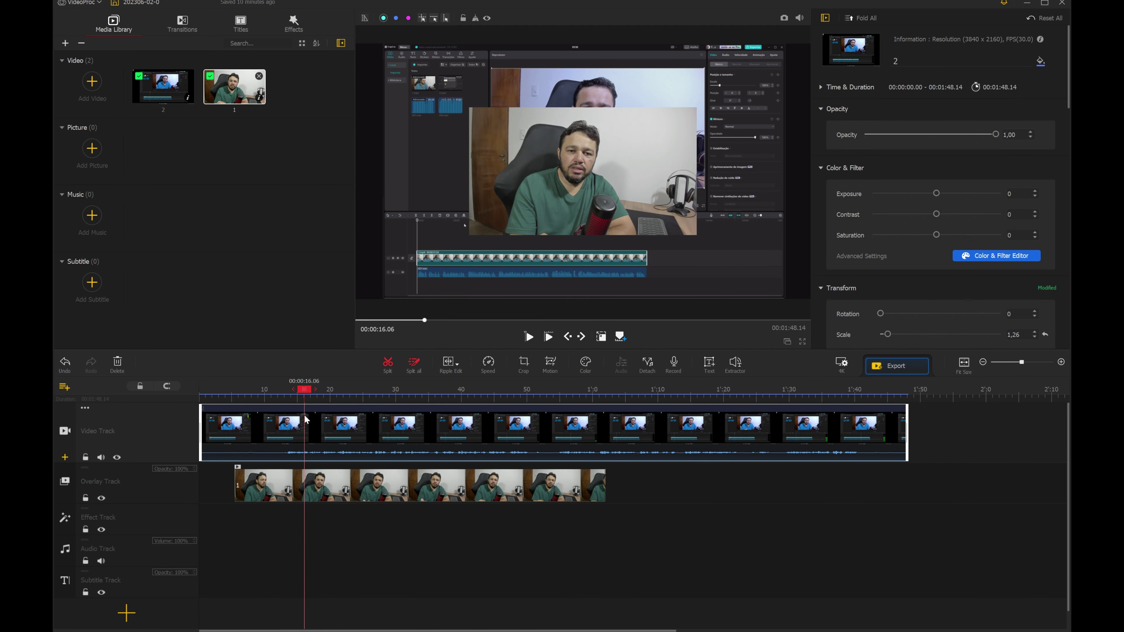
key(ctrl+x)
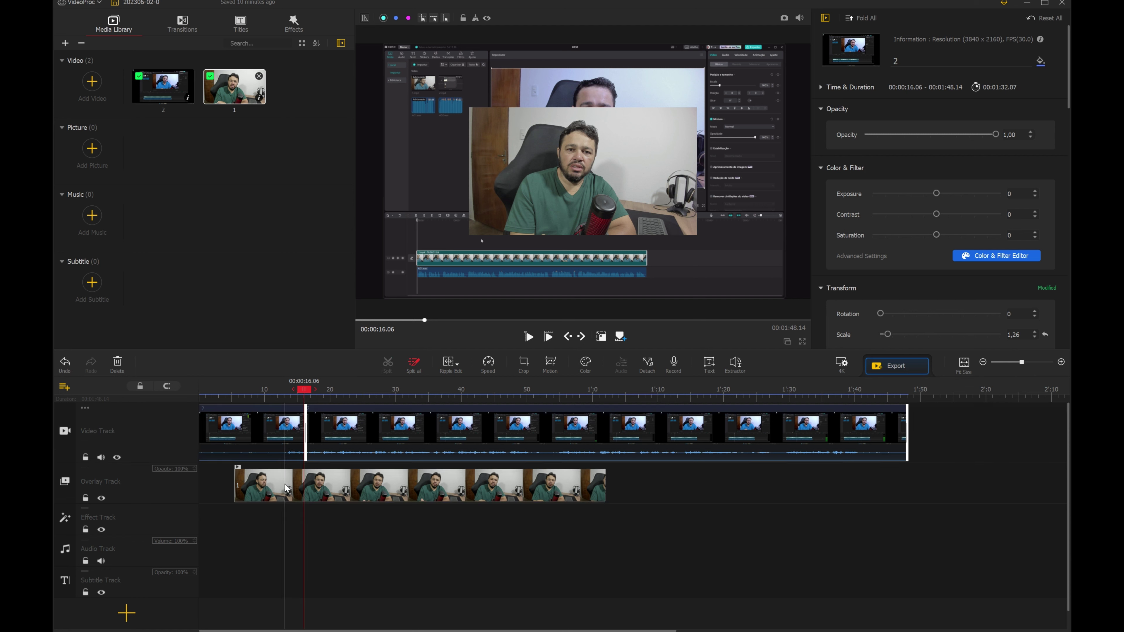
click(306, 489)
key(ctrl+x)
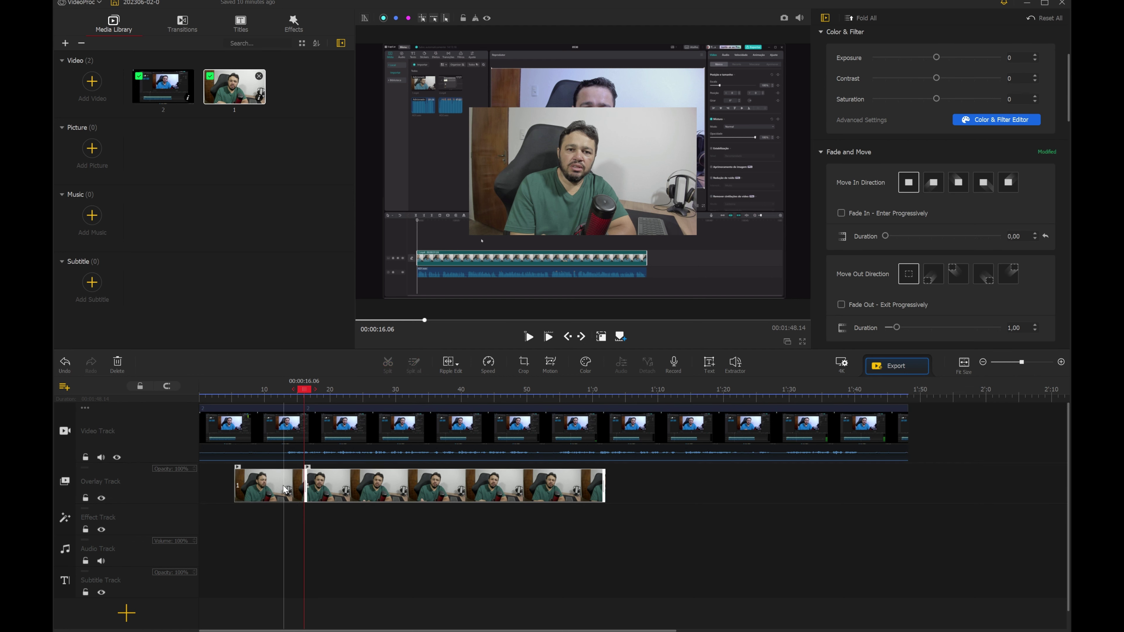
- Delete the segments before the cut on both tracks and move the remaining overlay clip to the timeline's start
click(283, 487)
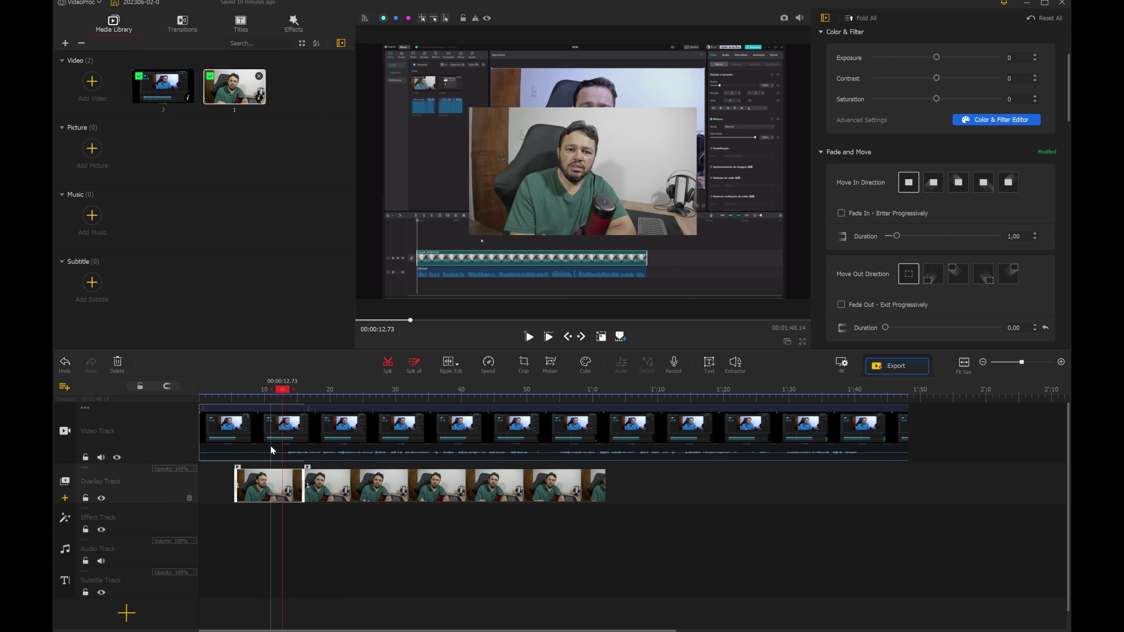
click(122, 365)
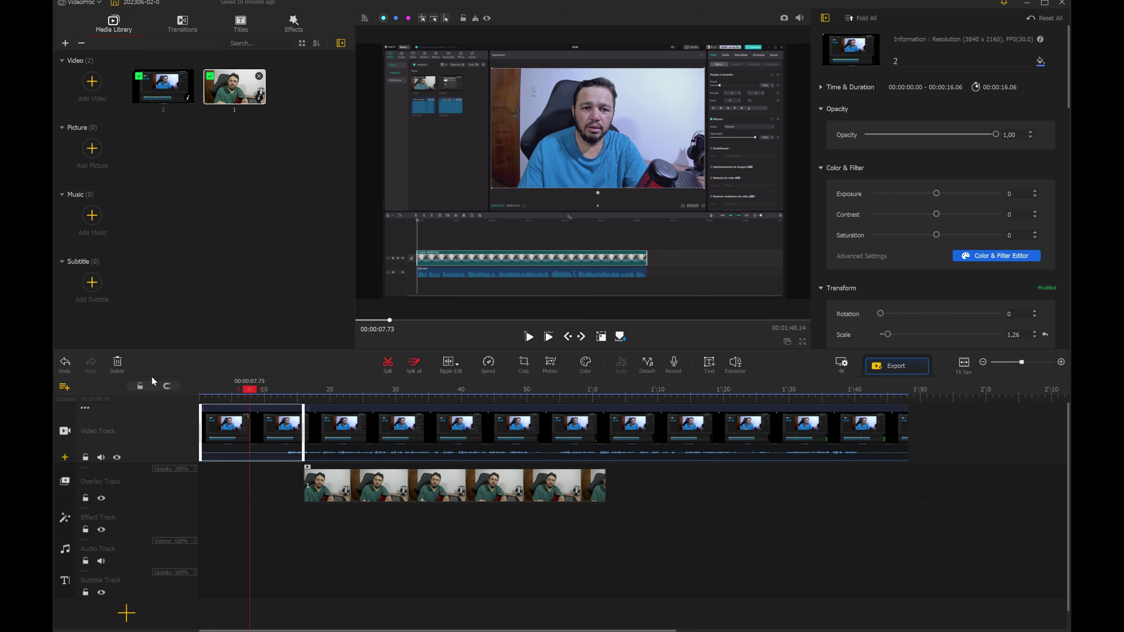
click(116, 367)
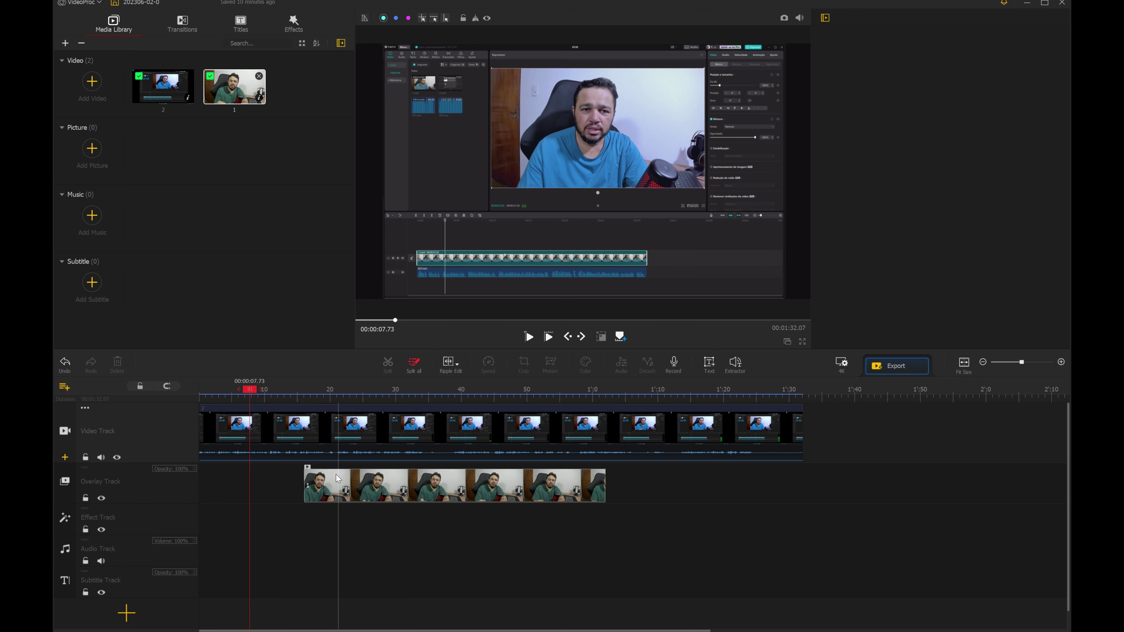
drag(331, 485, 223, 482)
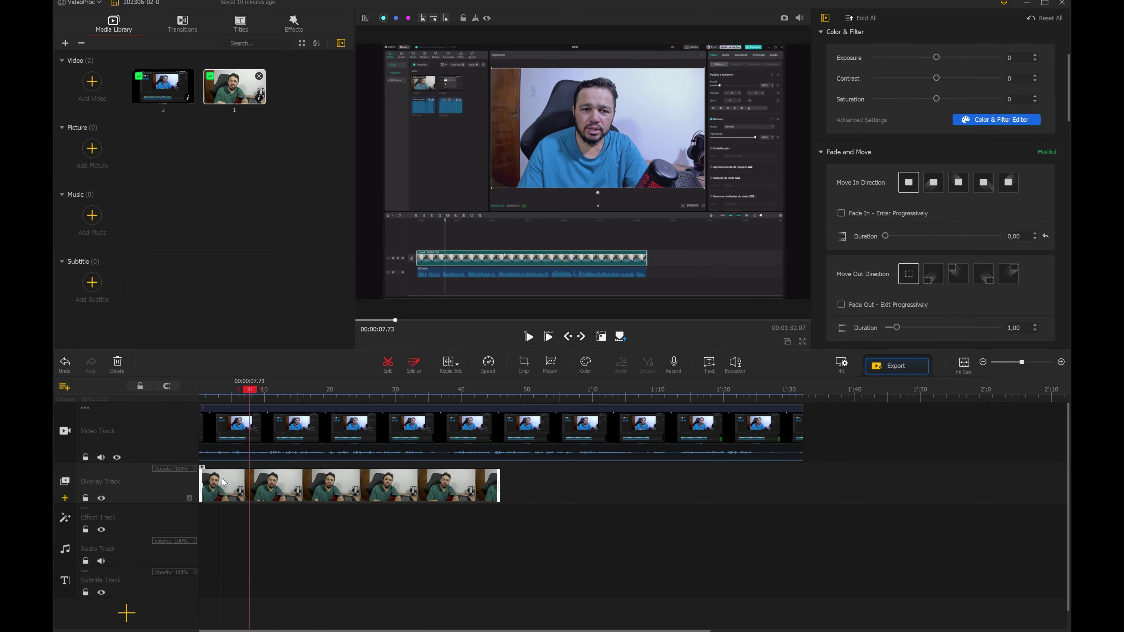
drag(251, 390, 202, 390)
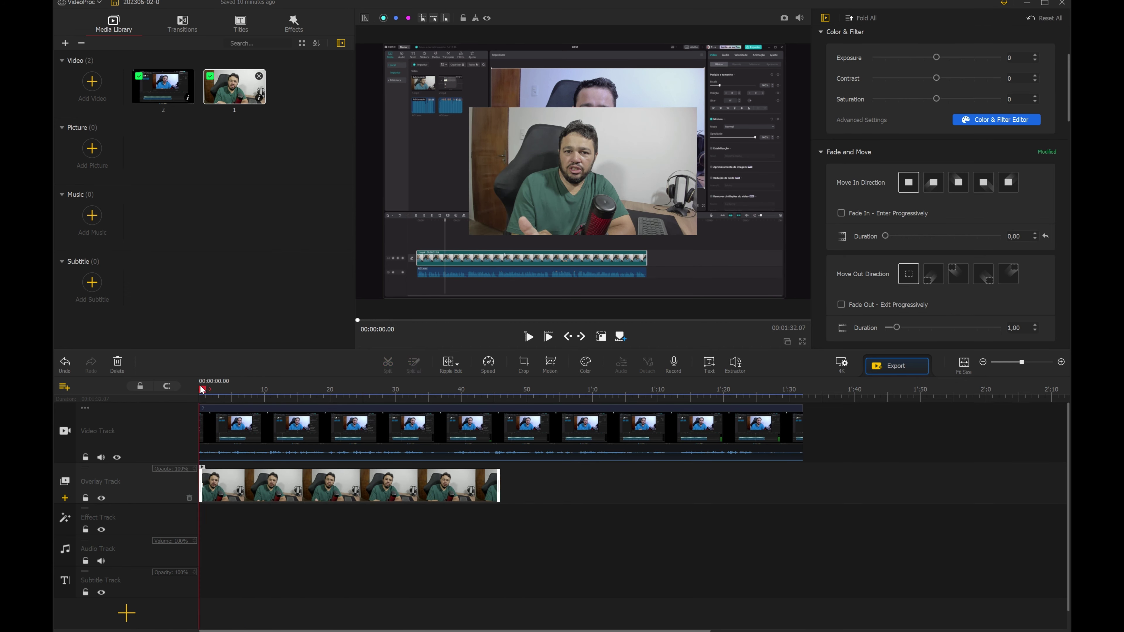
click(306, 491)
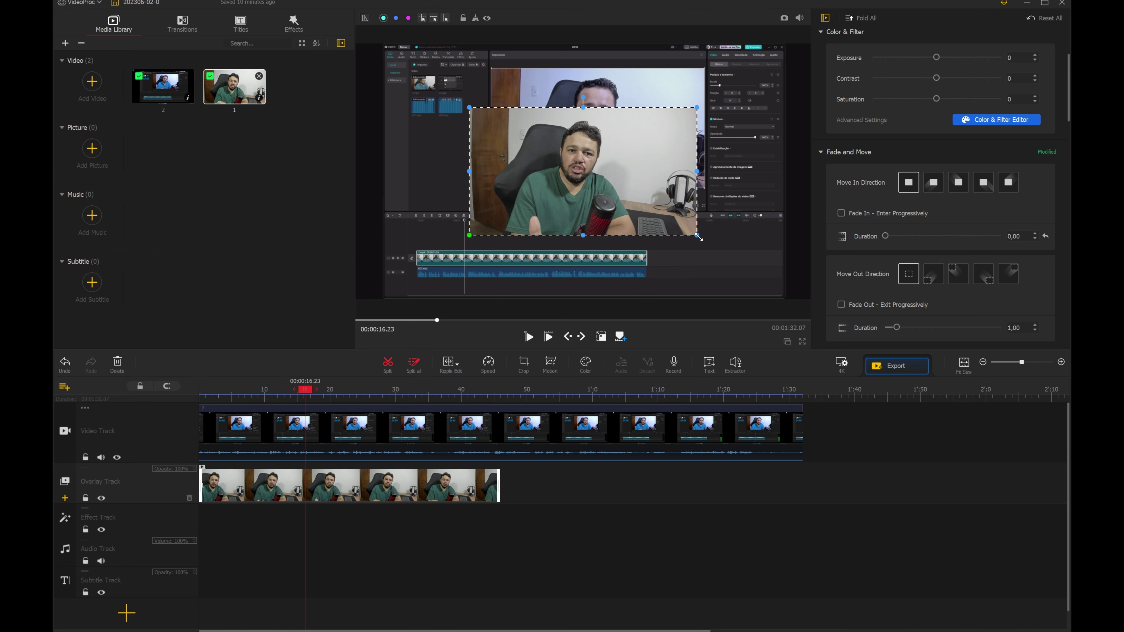
drag(699, 237, 720, 248)
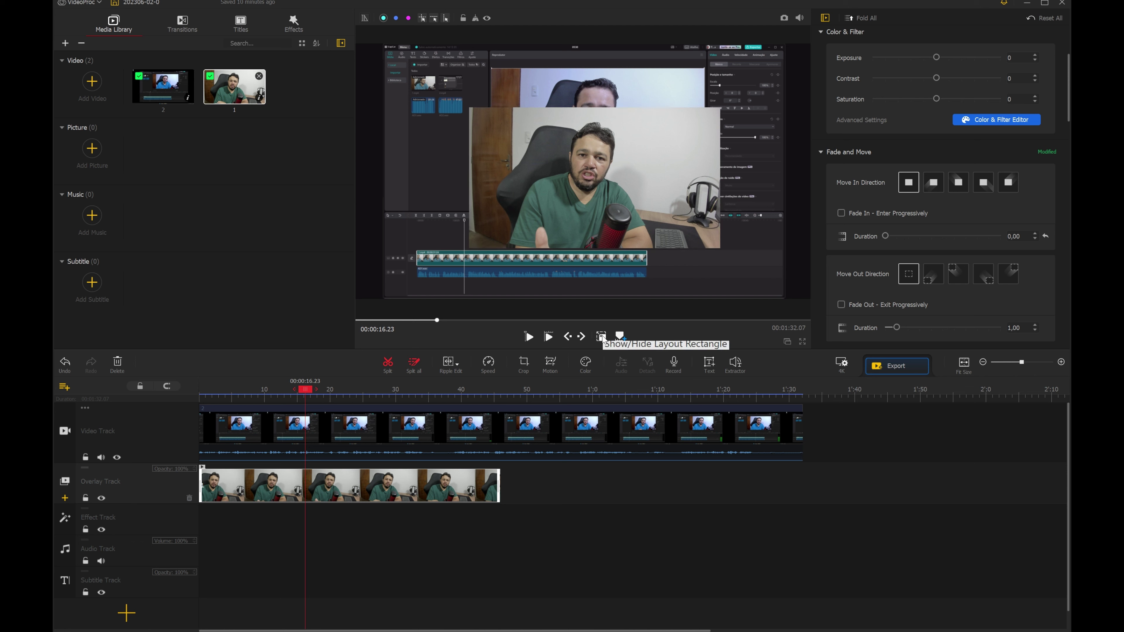
click(601, 336)
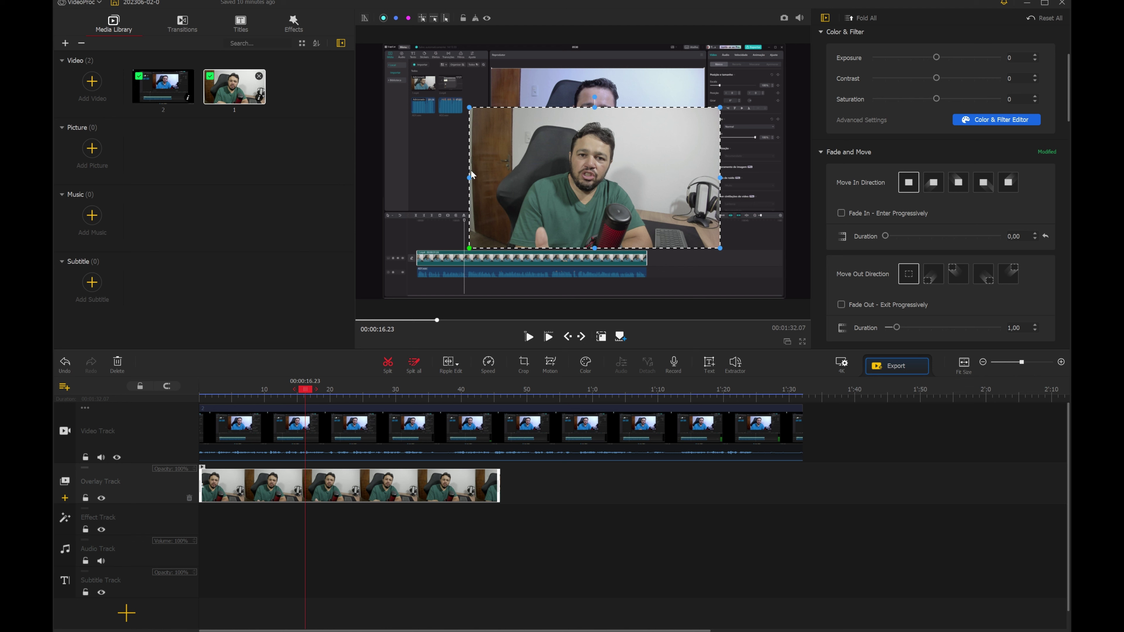
drag(469, 176, 422, 178)
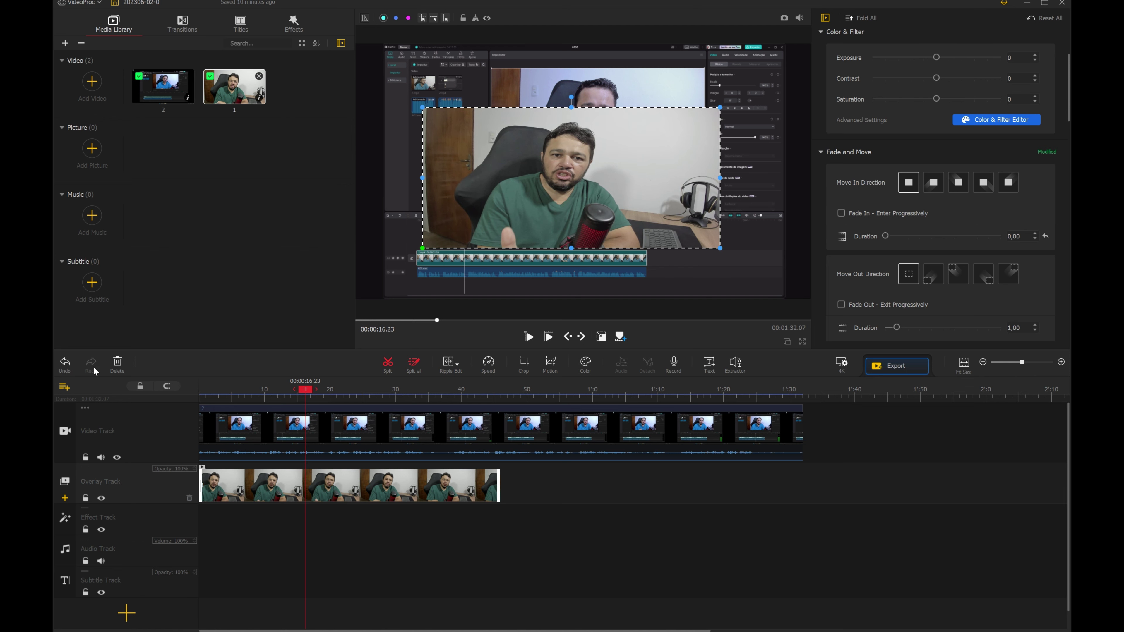
click(65, 363)
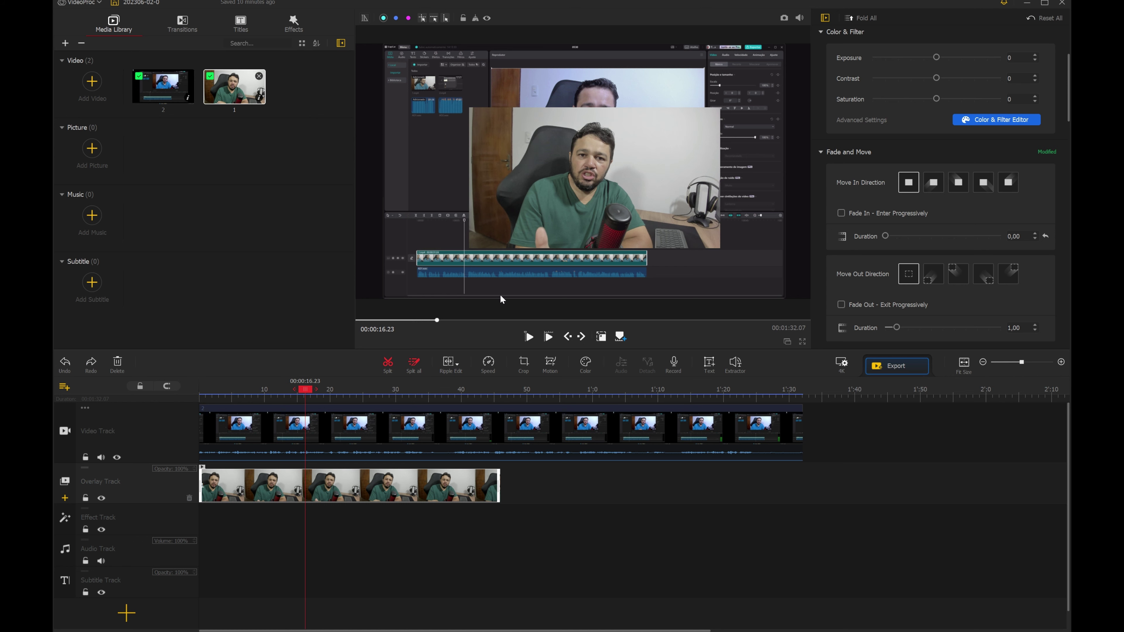
click(66, 363)
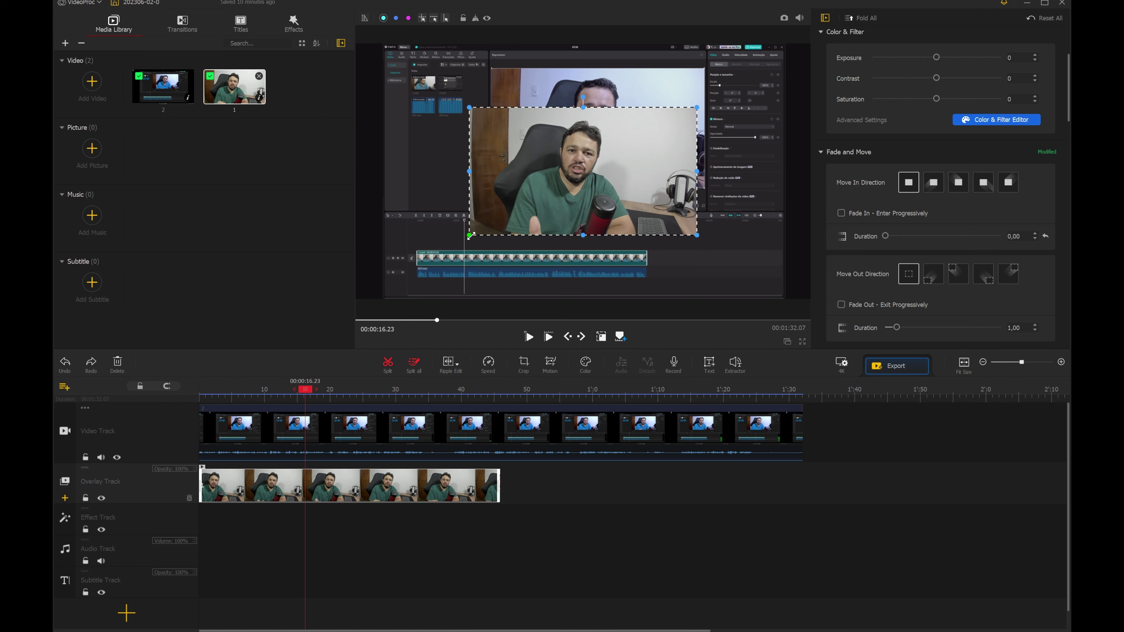
- Enlarge the overlay video from opposite corners until it fills the whole frame
drag(467, 236, 357, 298)
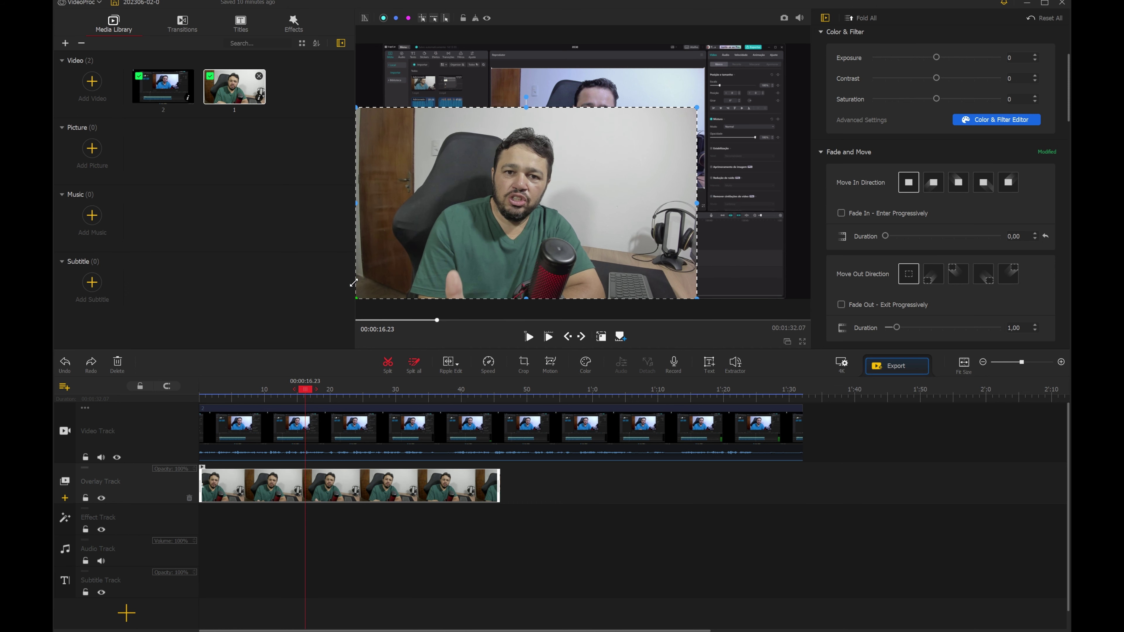
drag(700, 109, 815, 39)
- Trim the end of the main video clip to about the end of the overlay clip, giving a duration of 00:00:46.29
key(Home)
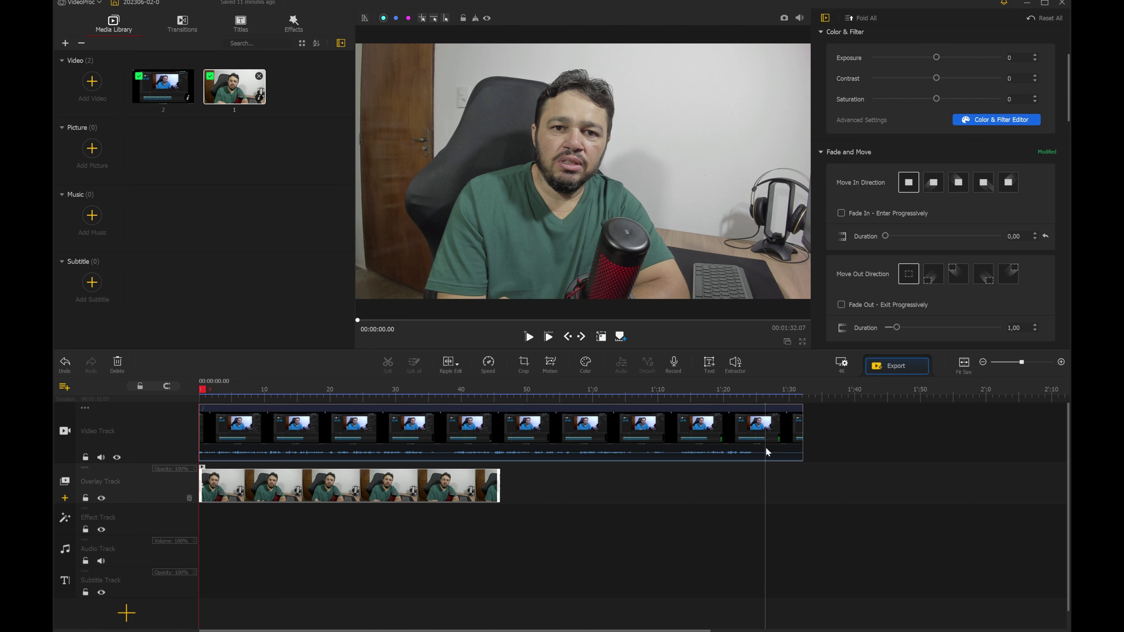
drag(803, 430, 502, 446)
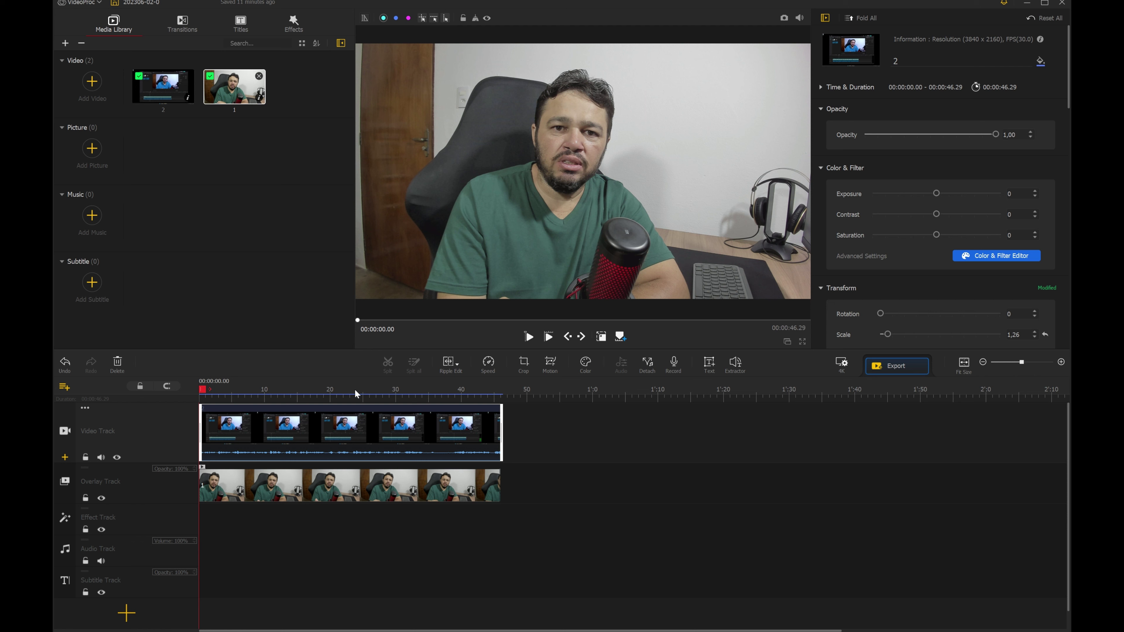
- Shrink the overlay video to about a quarter of the frame's width and place it near the frame's lower-right corner
click(272, 487)
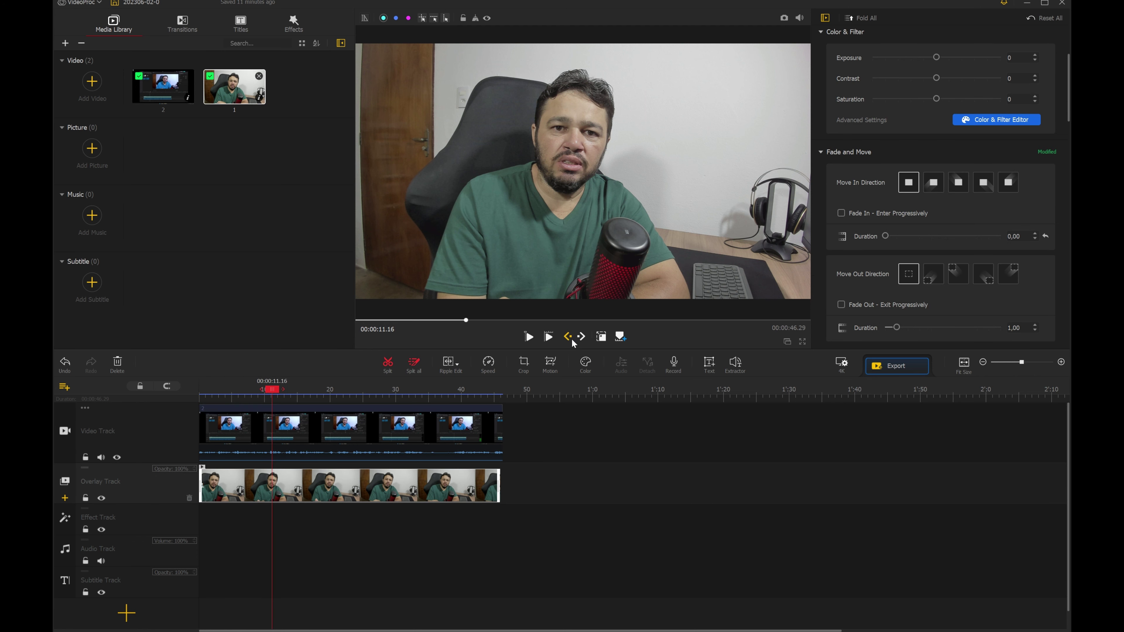
click(602, 338)
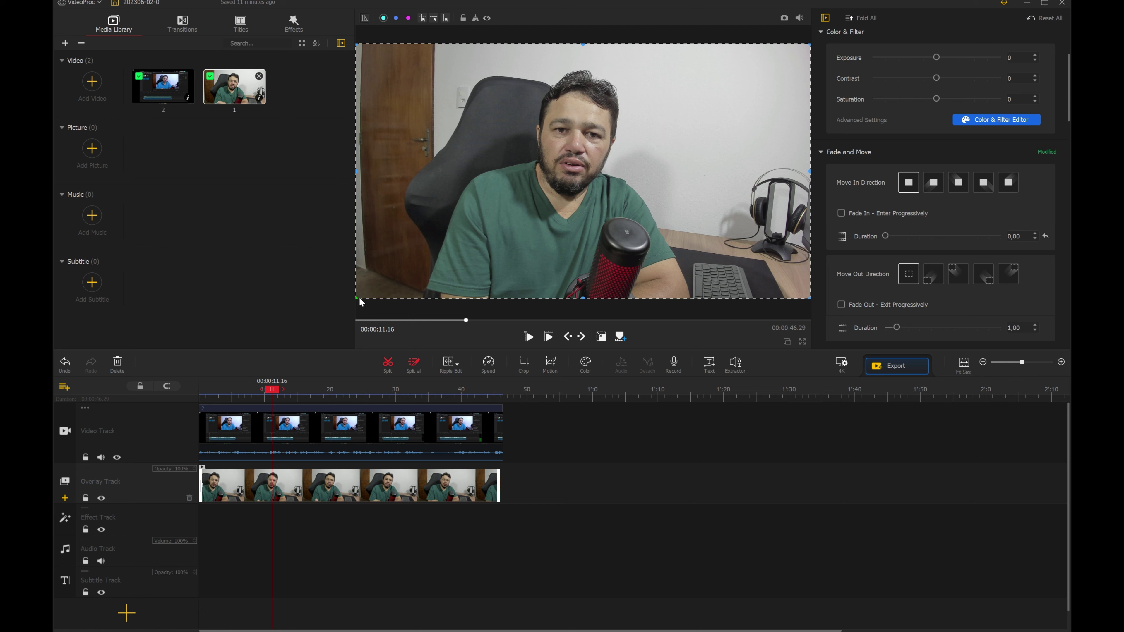
drag(357, 302, 701, 114)
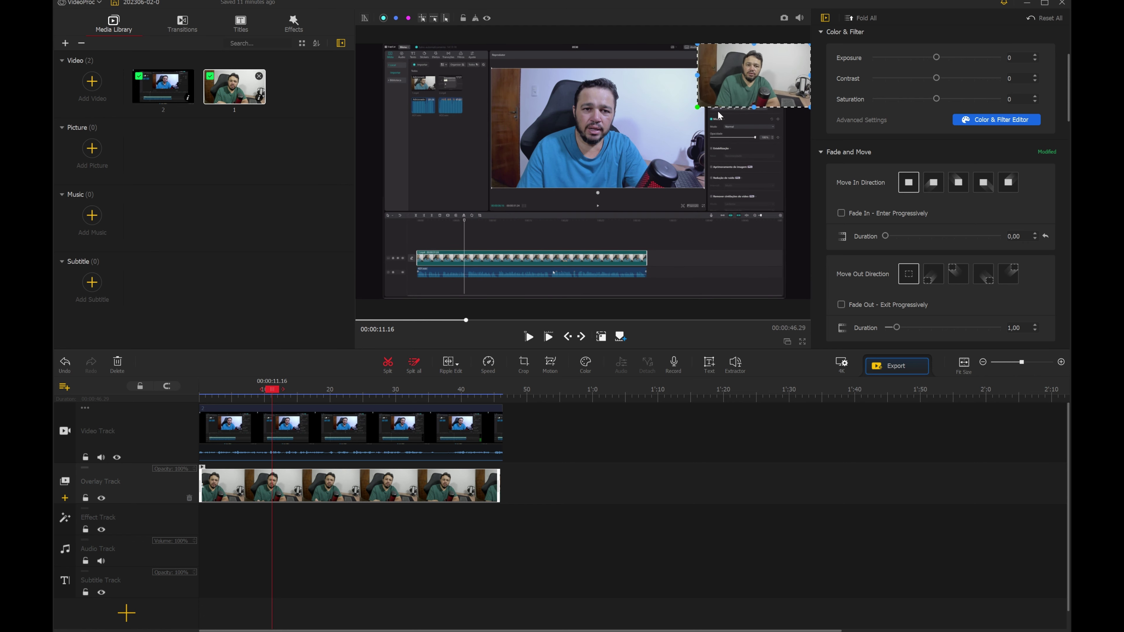
drag(744, 84, 711, 256)
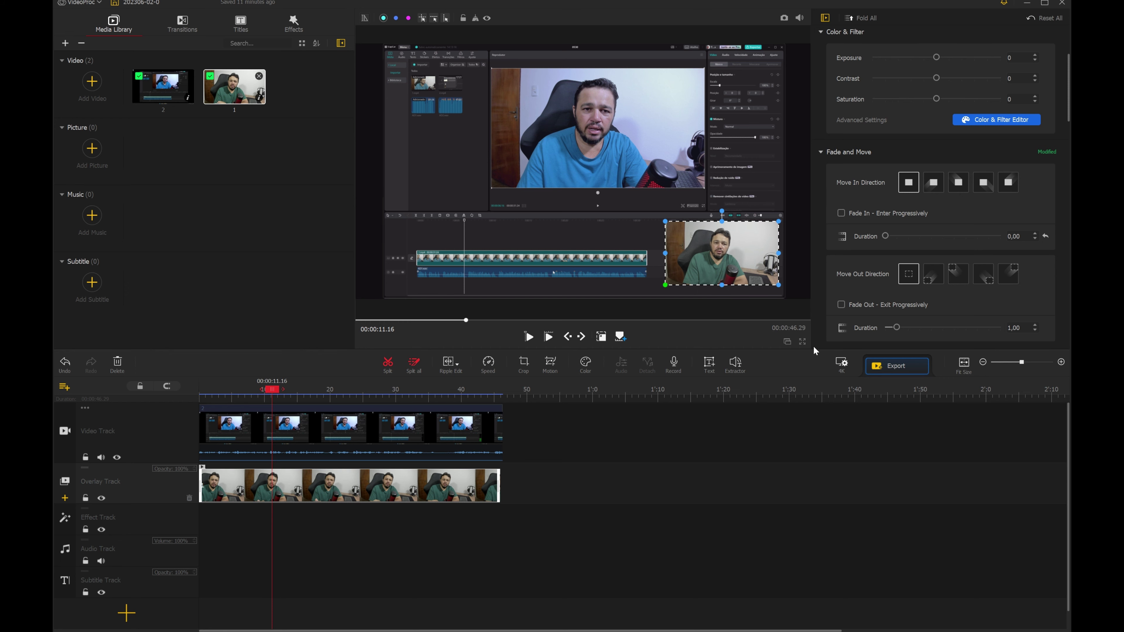
- Preview the picture-in-picture composition full screen from the start of the timeline
click(802, 342)
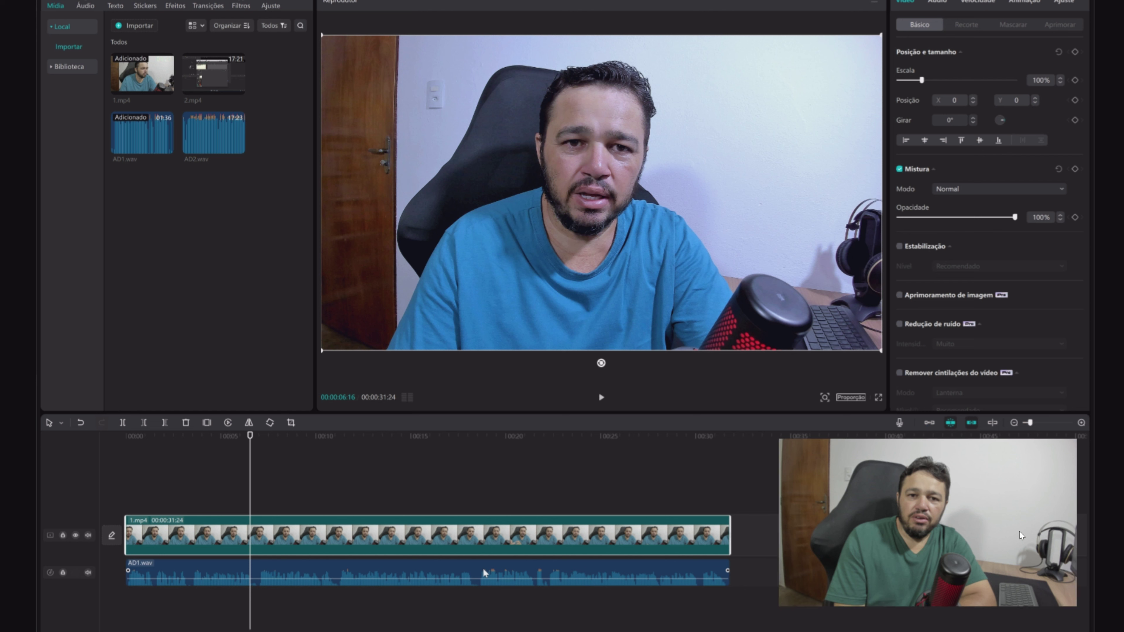
key(Home)
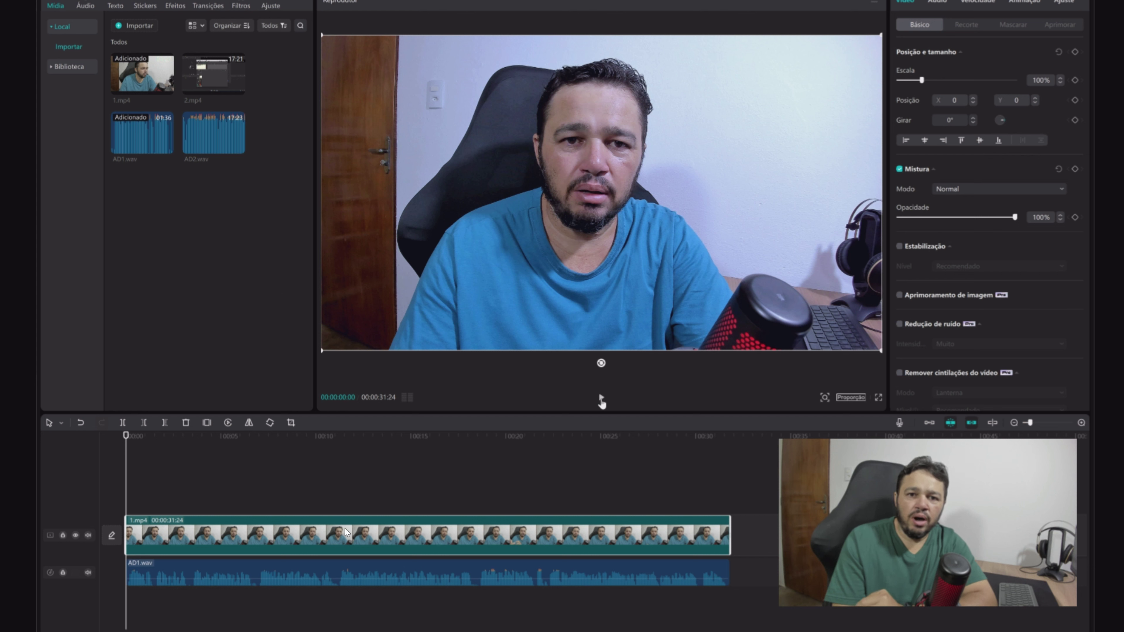
click(601, 398)
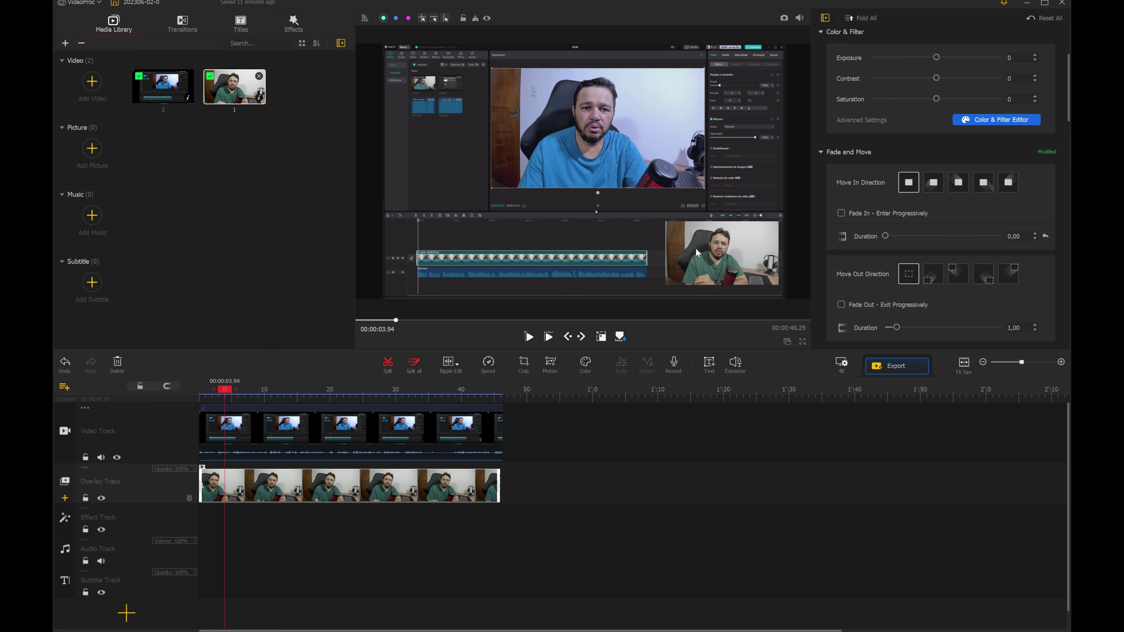
- Open the overlay video in the Crop editor
click(296, 507)
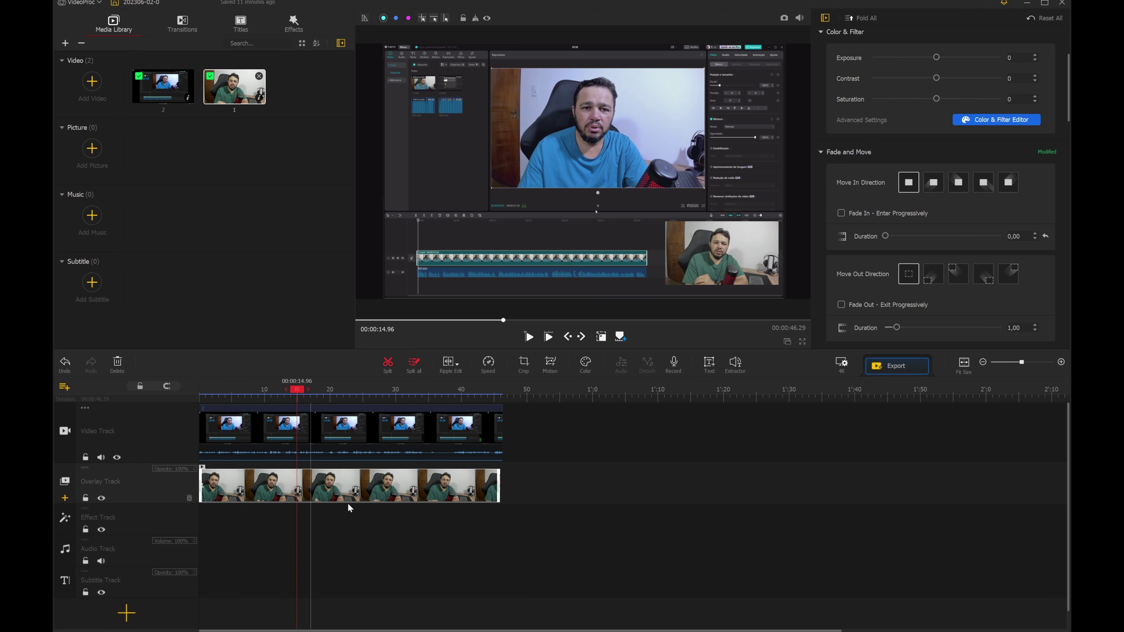
click(525, 363)
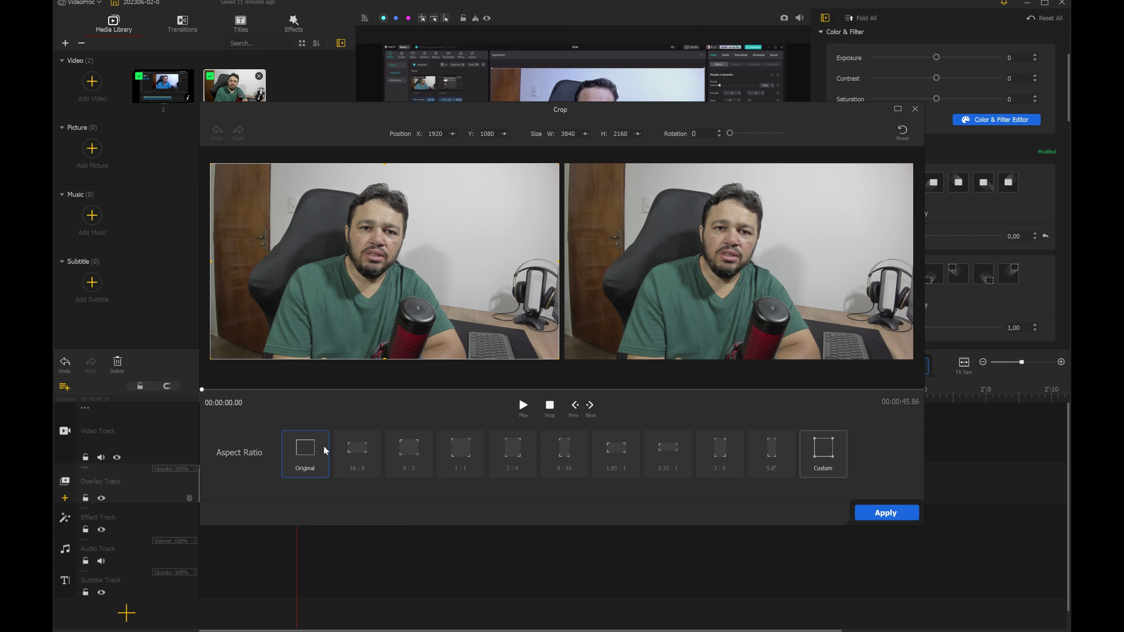
- Try the preset crop aspect ratios 16:9, 4:3, 1:1, 3:4, 9:16, 1.85:1, 3:5 and 5.8" on the overlay video
click(354, 451)
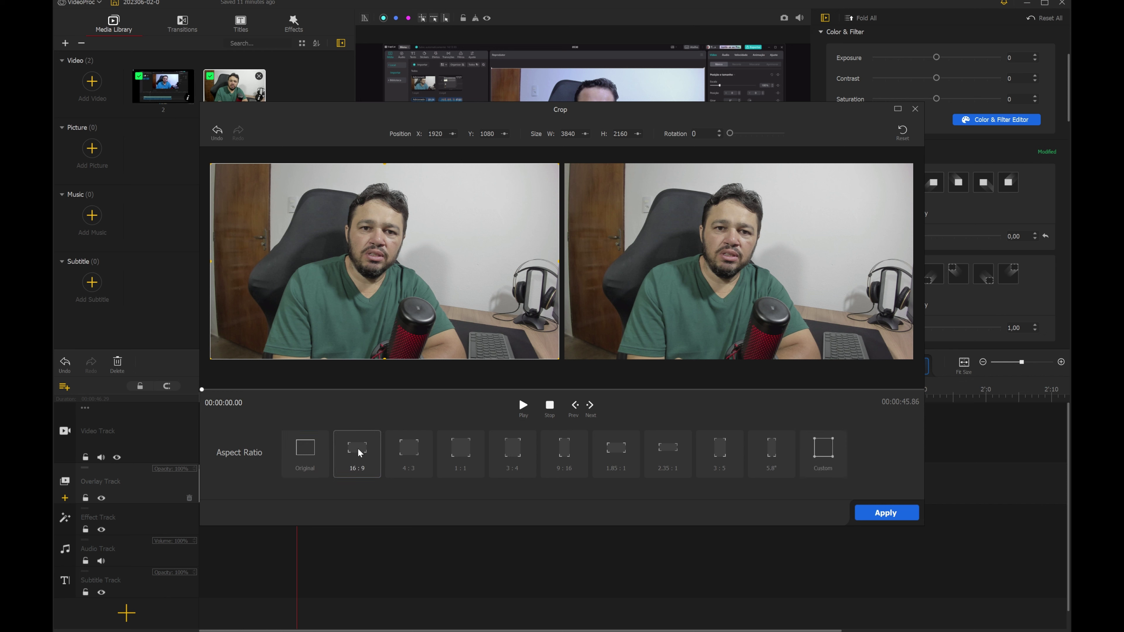
click(410, 456)
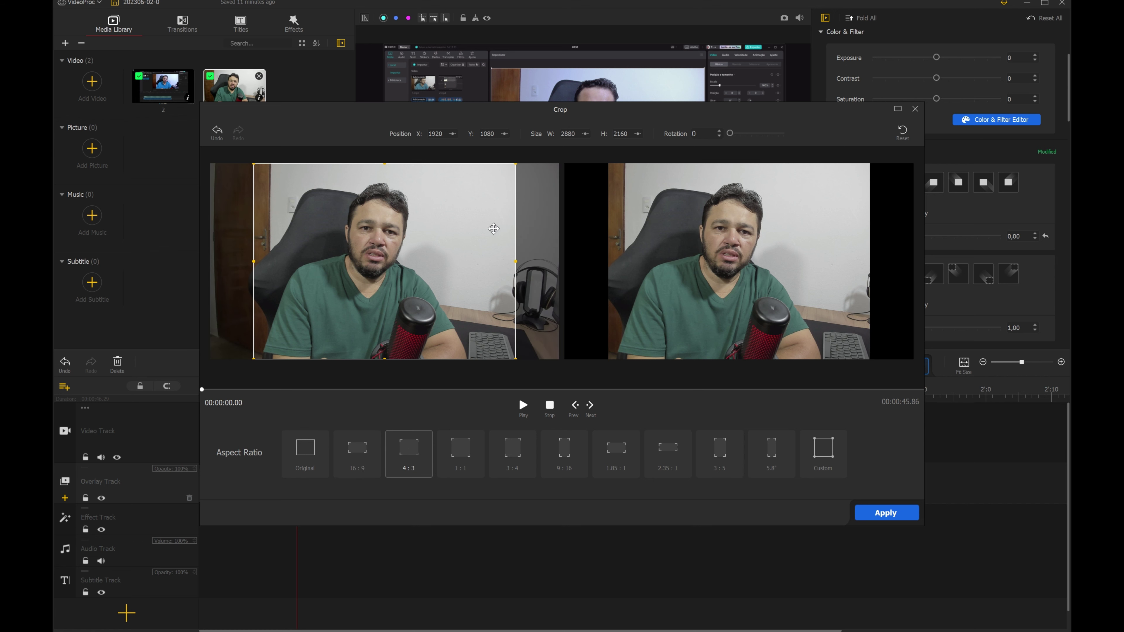
click(470, 457)
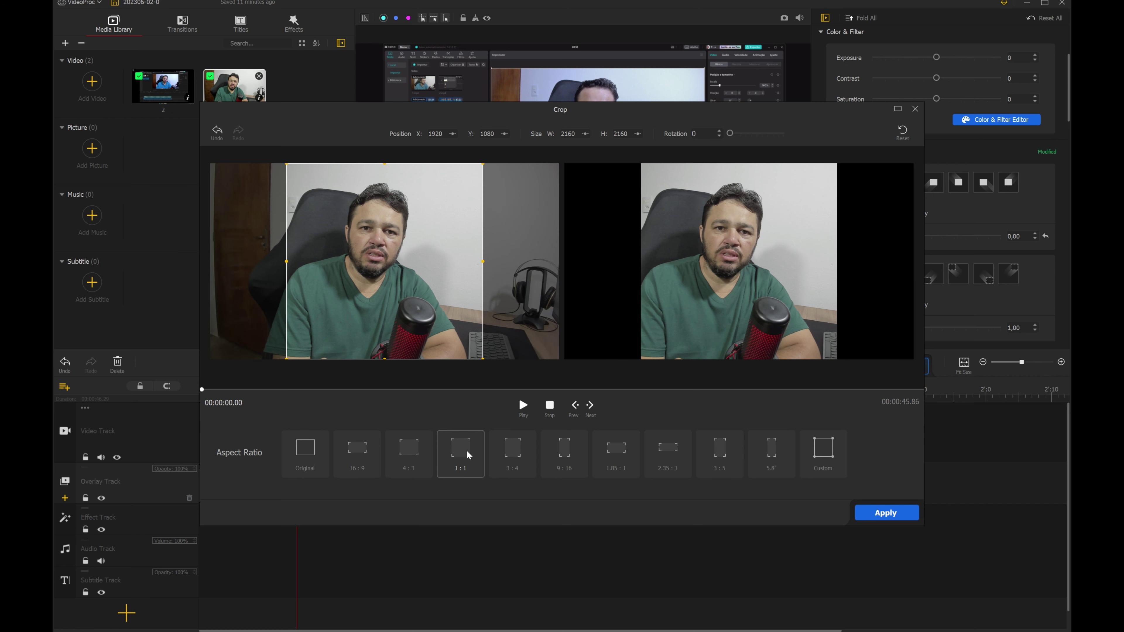
click(514, 452)
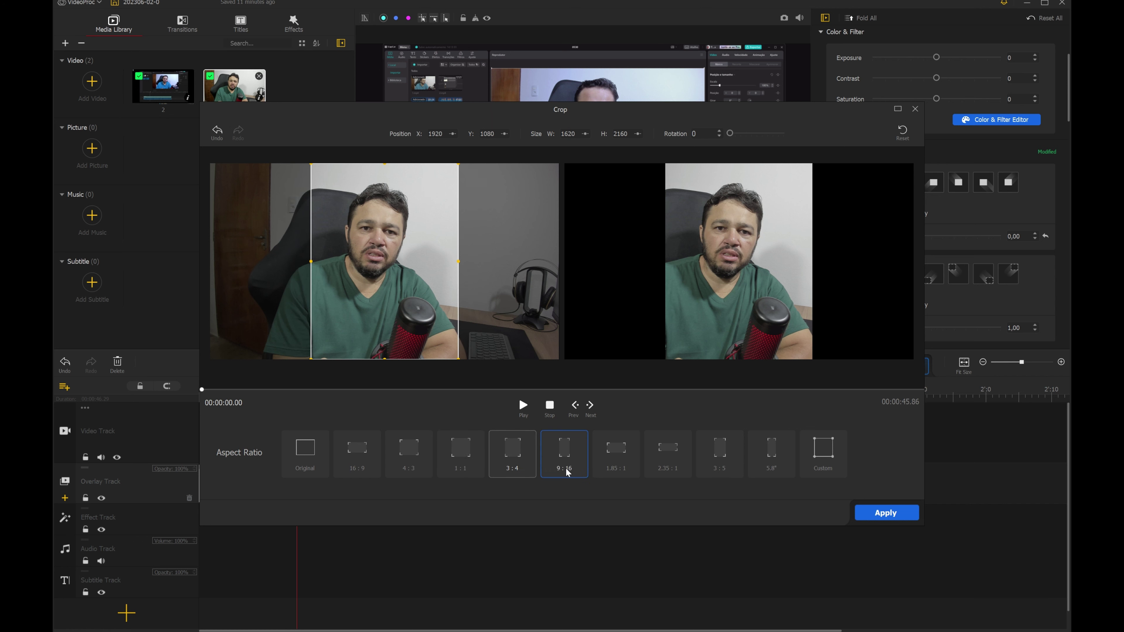
click(573, 451)
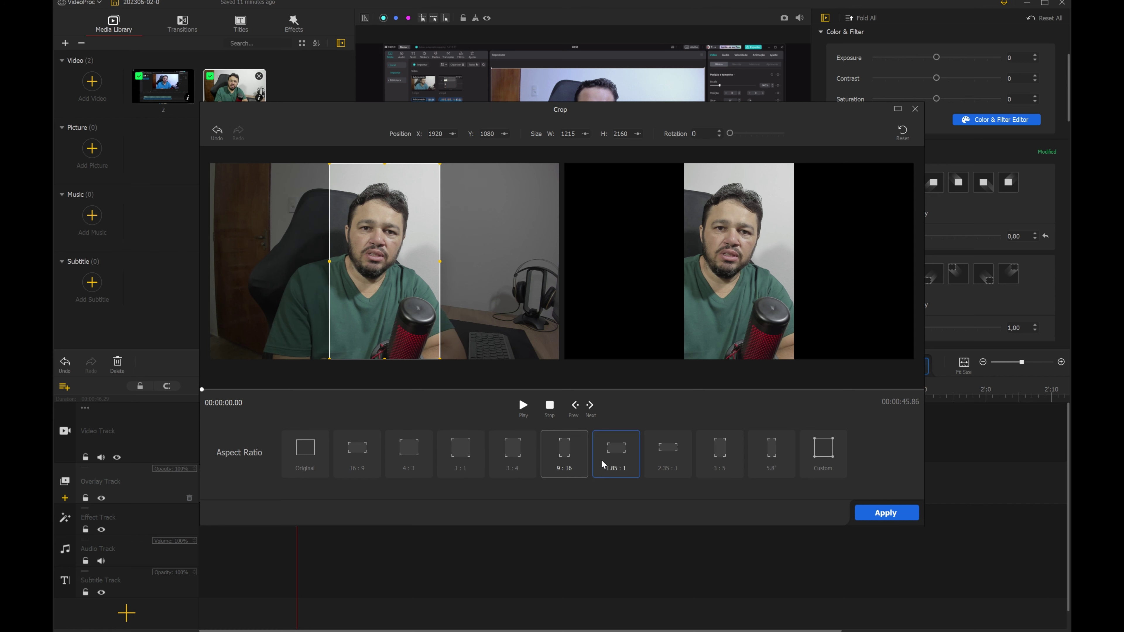
click(624, 455)
click(713, 453)
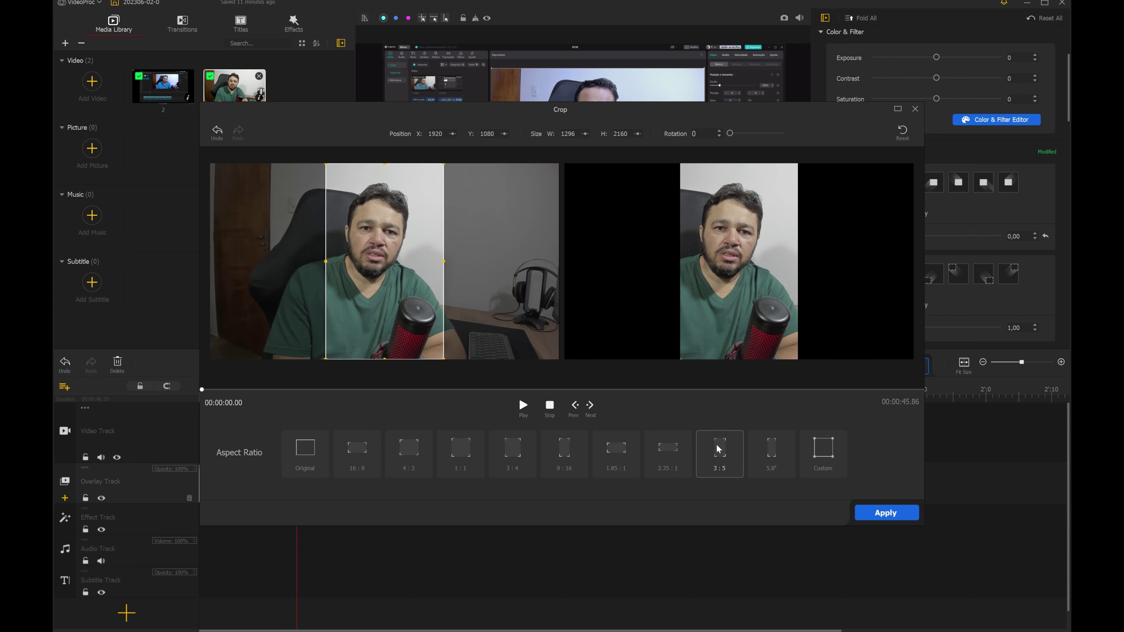
click(773, 455)
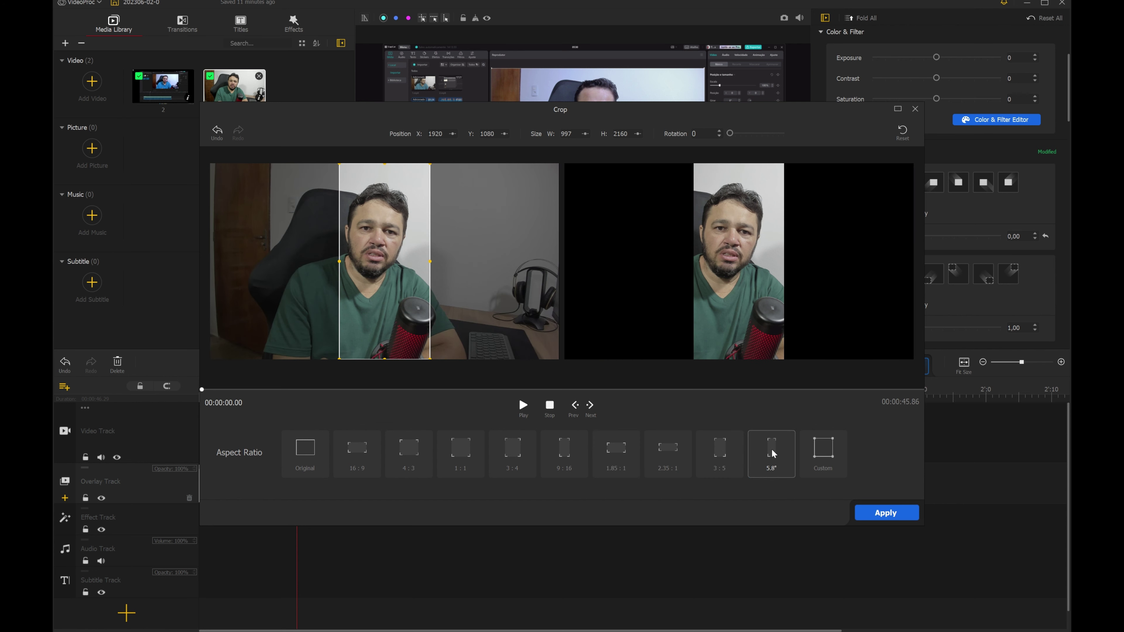
- Crop the overlay video to 9:16 with the crop frame at X 1863, centered on the speaker, and apply the crop
click(565, 454)
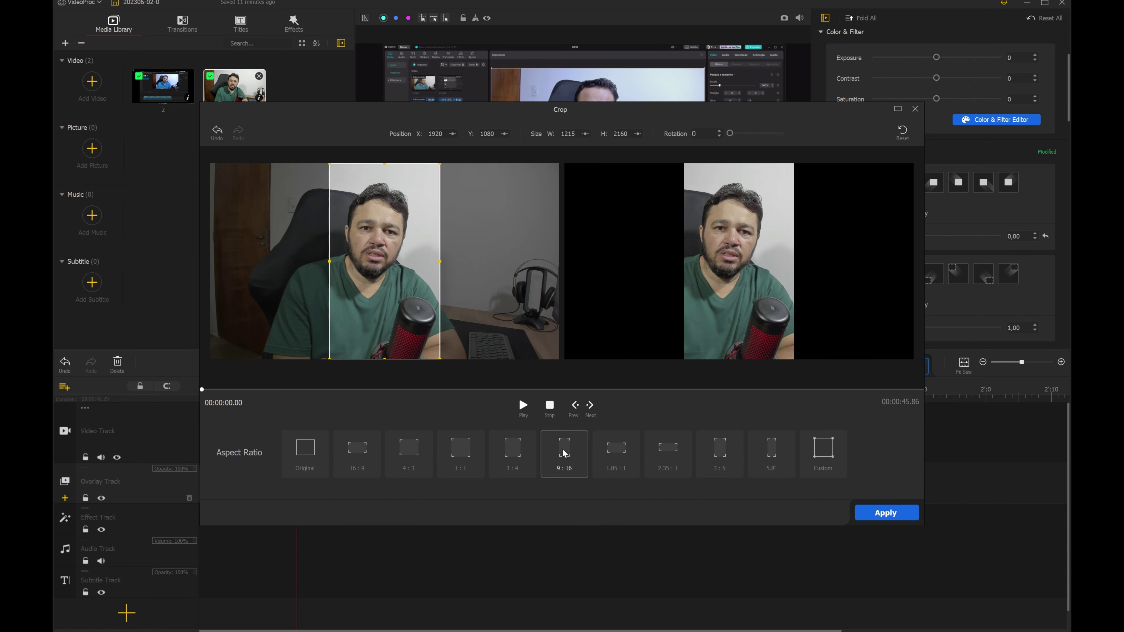
drag(382, 253, 377, 254)
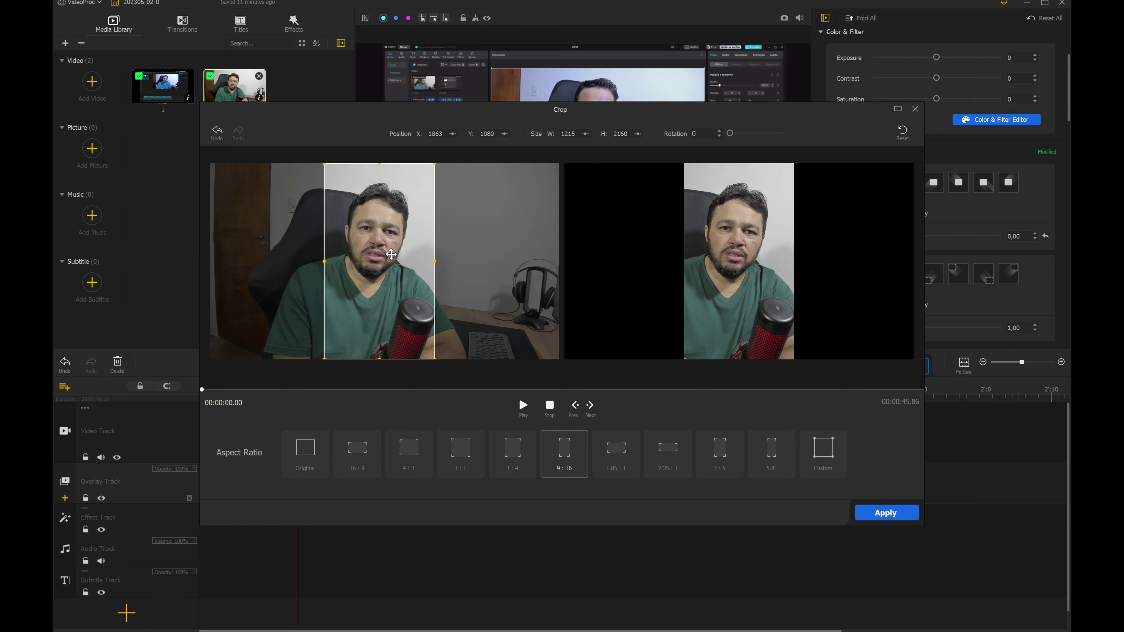
click(890, 515)
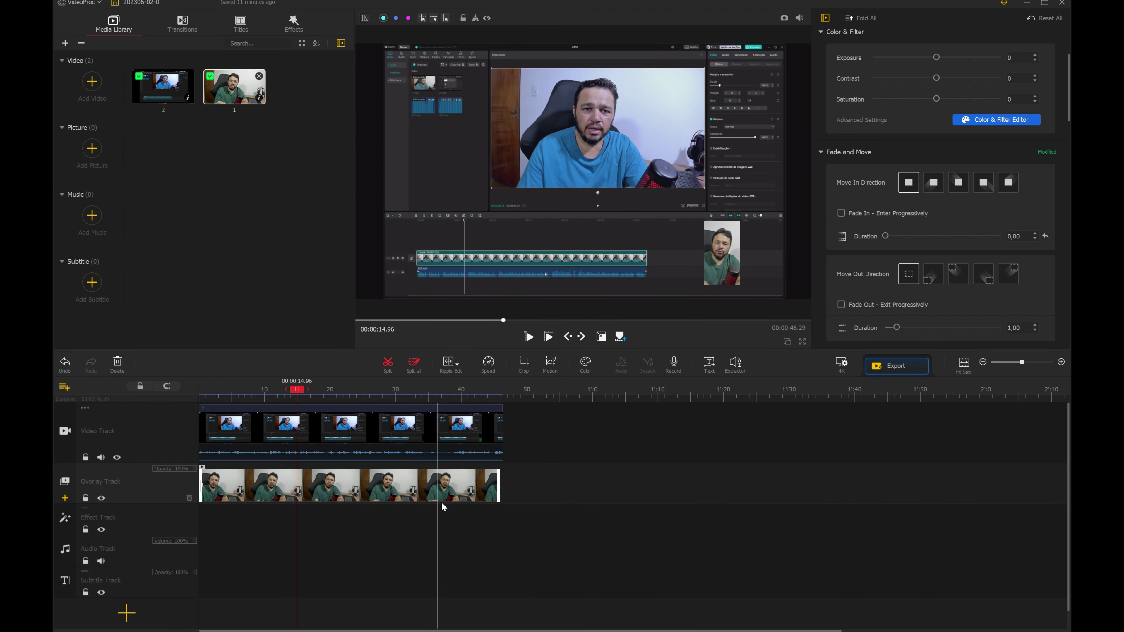
- Enlarge the cropped overlay to about a sixth of the frame's width near the lower-right corner and reduce its height from the top edge
click(374, 484)
click(400, 485)
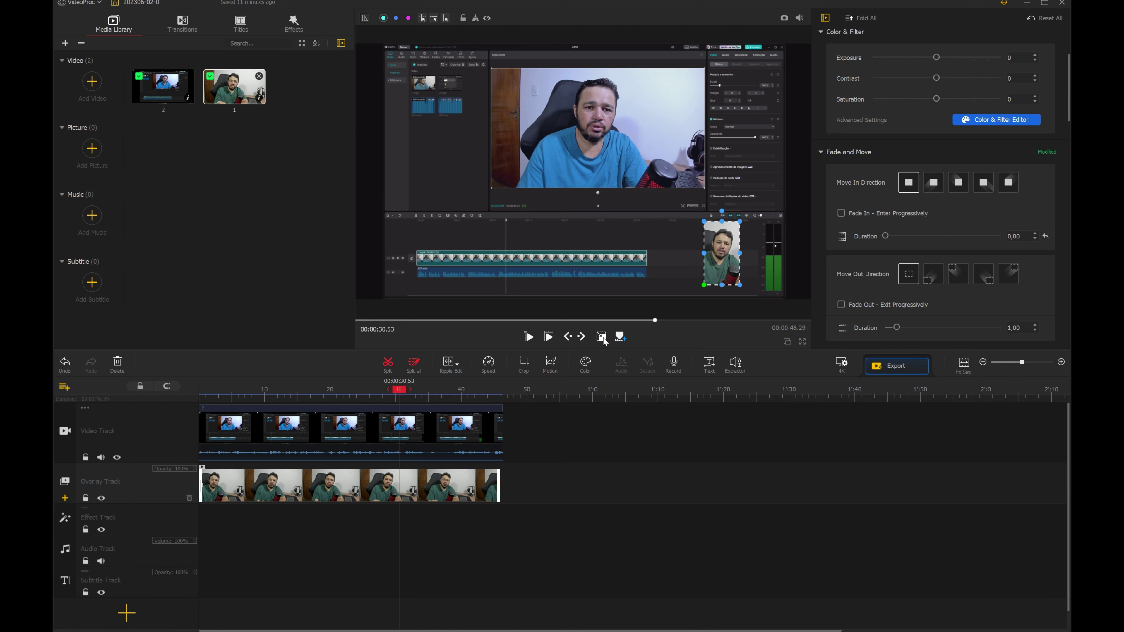
drag(742, 221, 768, 174)
drag(708, 288, 694, 300)
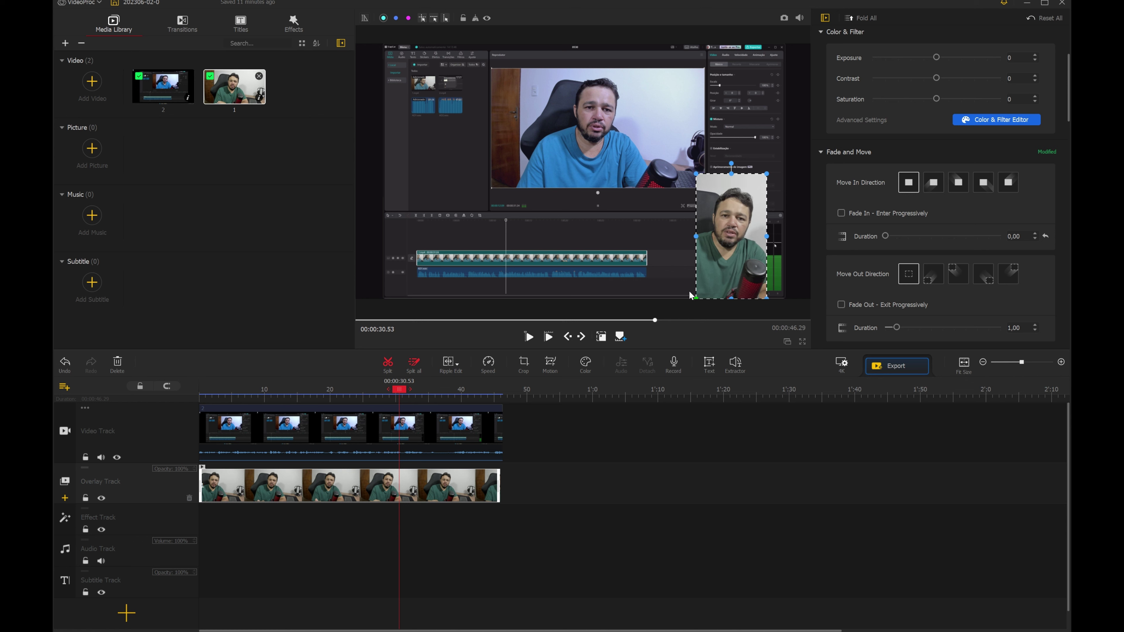
drag(734, 253, 746, 251)
drag(742, 173, 742, 189)
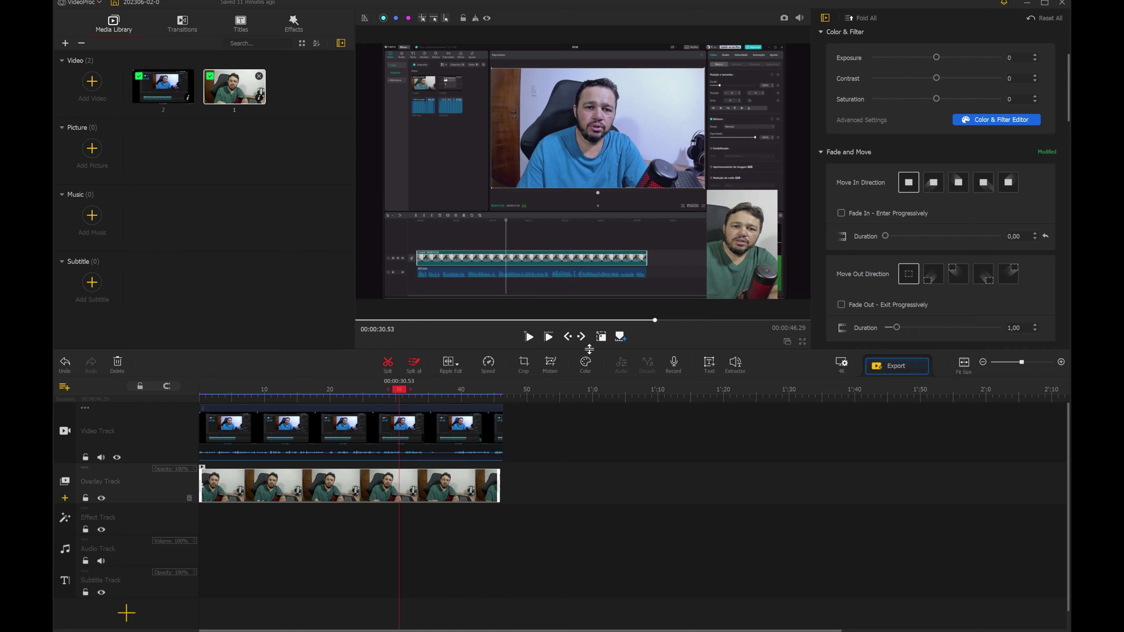
- Shrink the overlay slightly from its lower-left corner and place it just above the frame's bottom edge near the right side
click(453, 486)
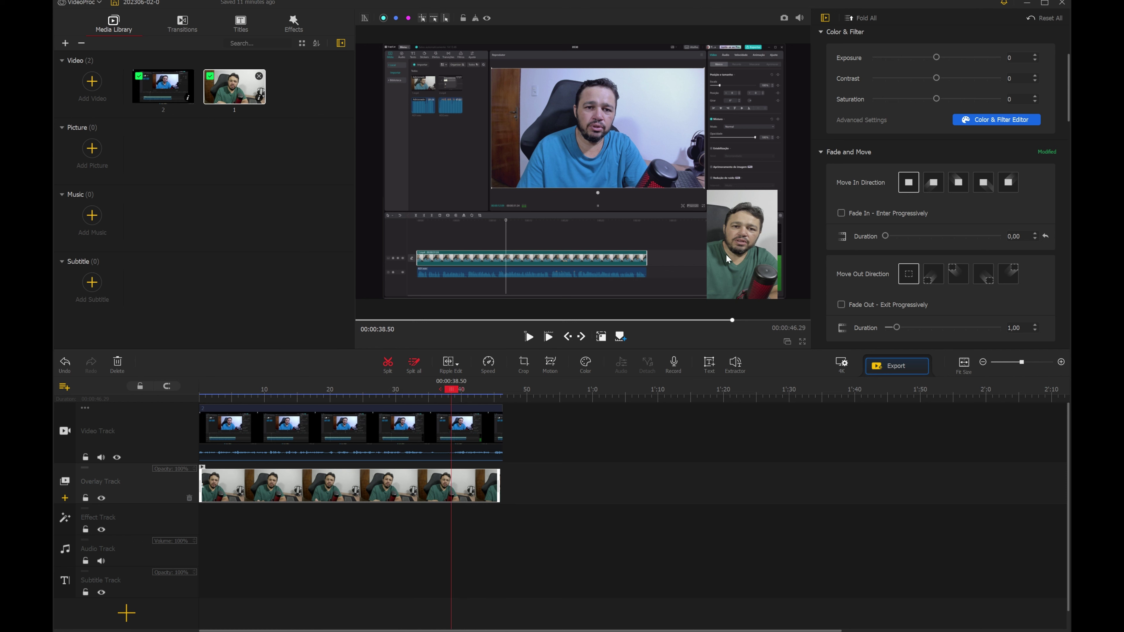
click(601, 340)
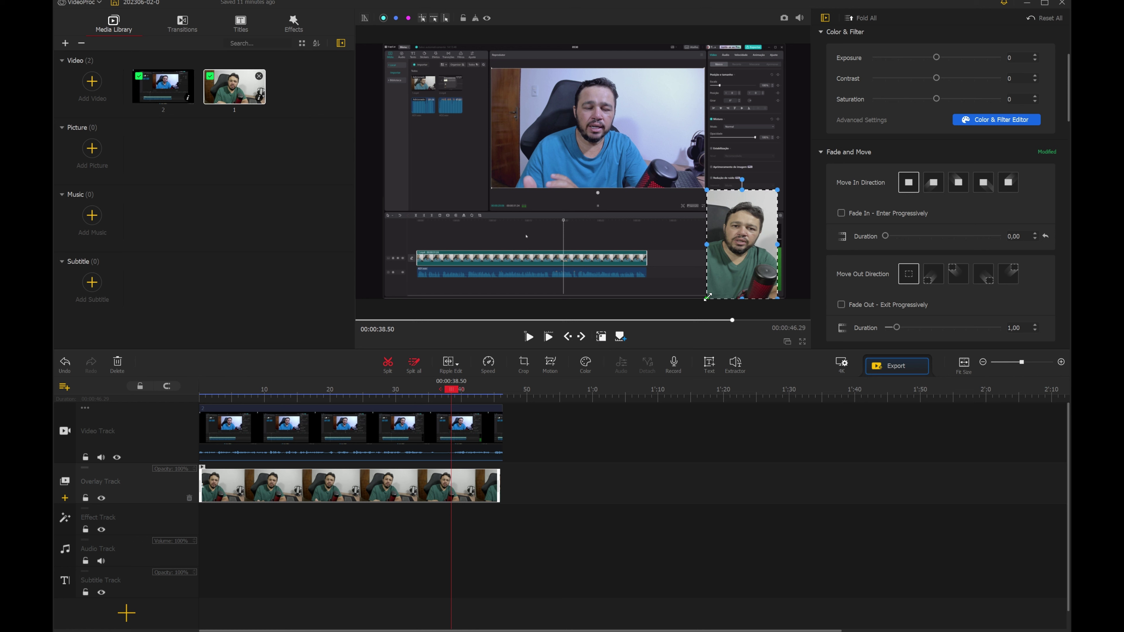
drag(707, 298, 718, 281)
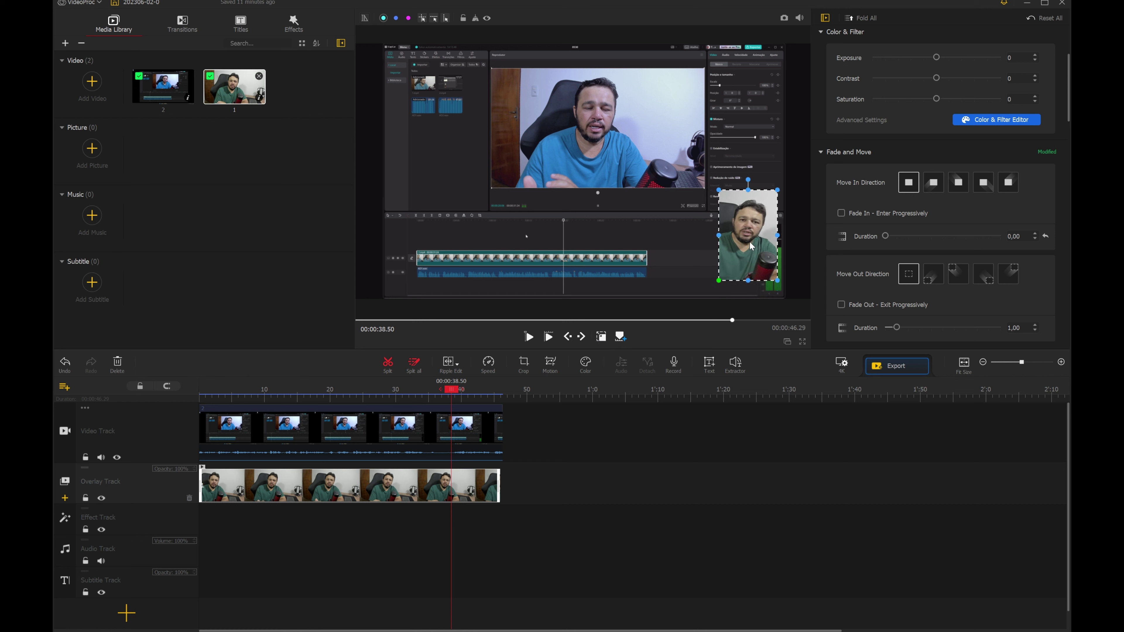
drag(751, 247, 750, 249)
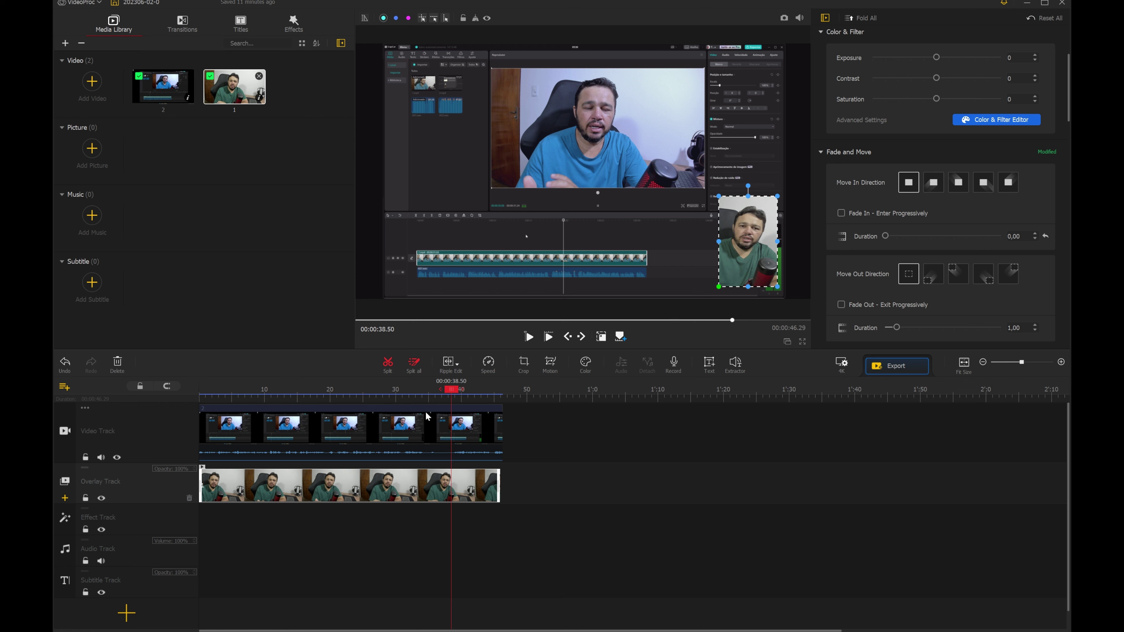
- Split the overlay clip at 00:00:10.36
click(210, 402)
drag(211, 390, 267, 390)
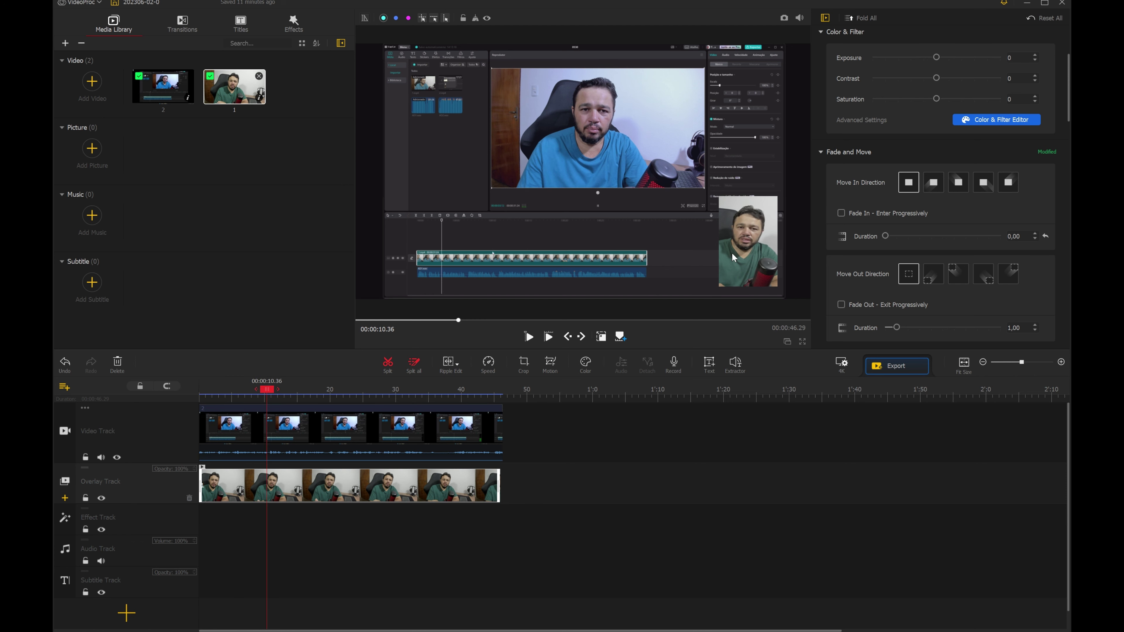
click(744, 247)
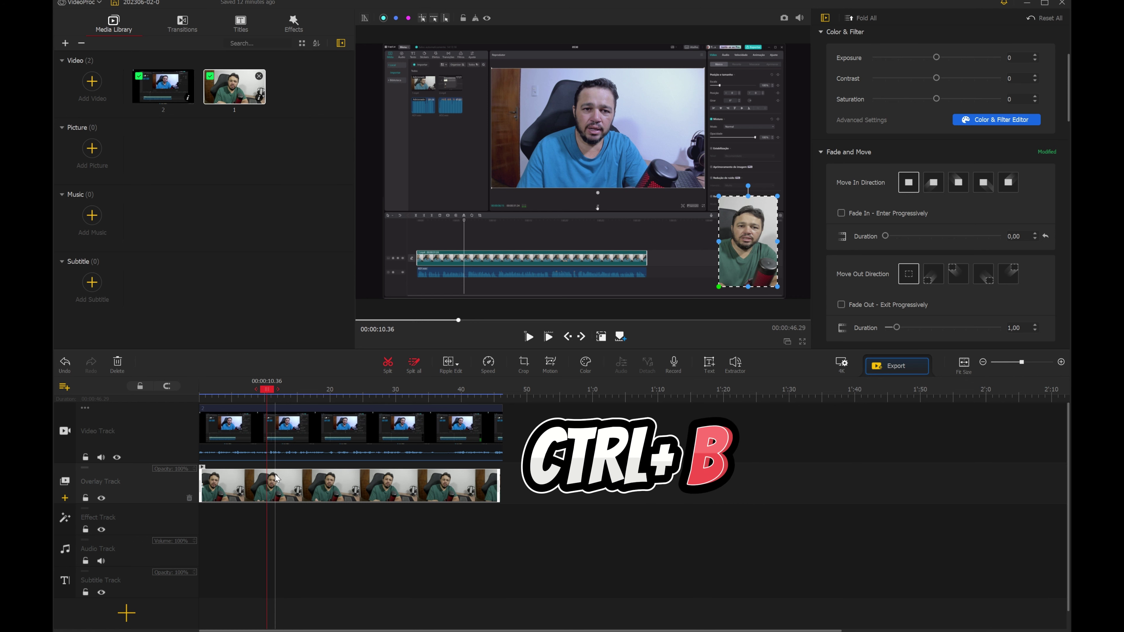
key(ctrl+b)
- Split the second part of the overlay clip at 00:00:24.76
key(shift+Left)
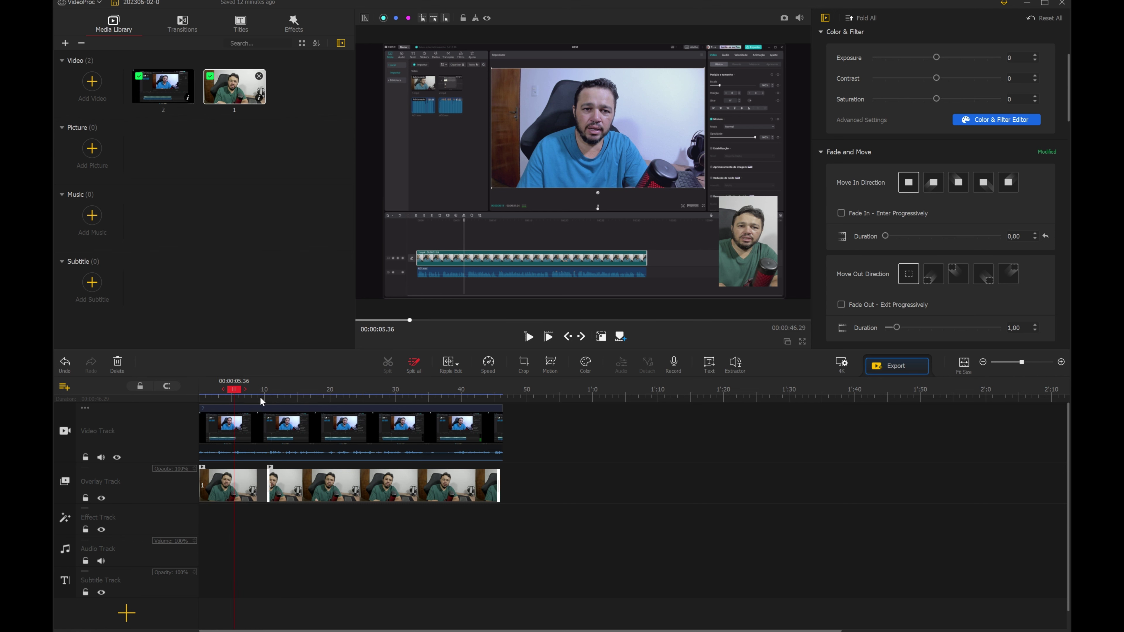
drag(245, 395, 333, 400)
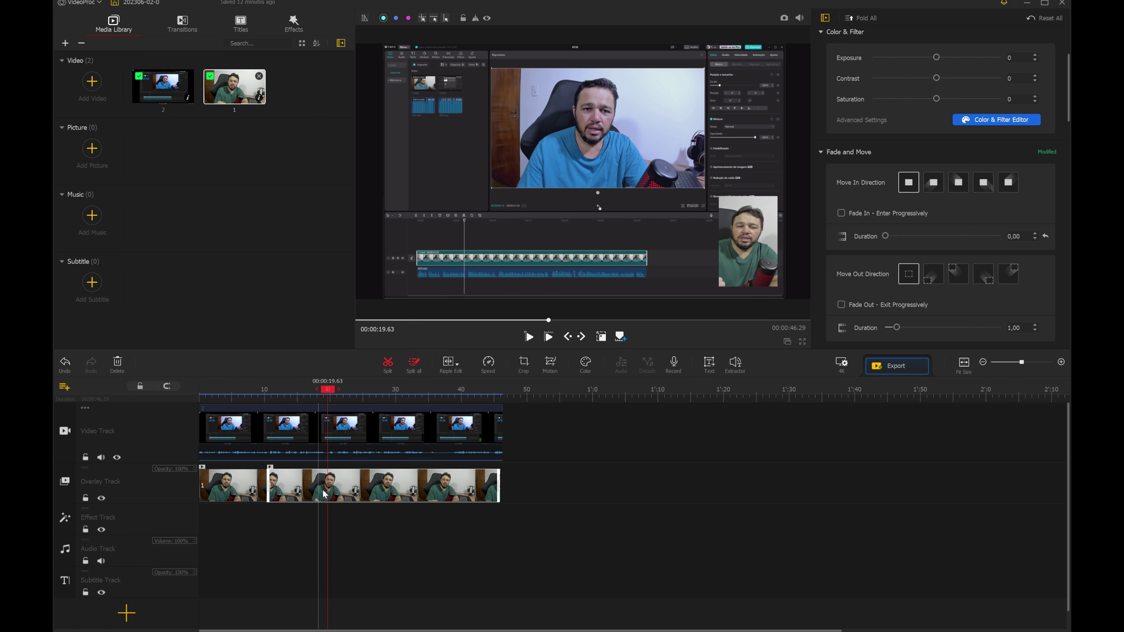
key(ctrl+z)
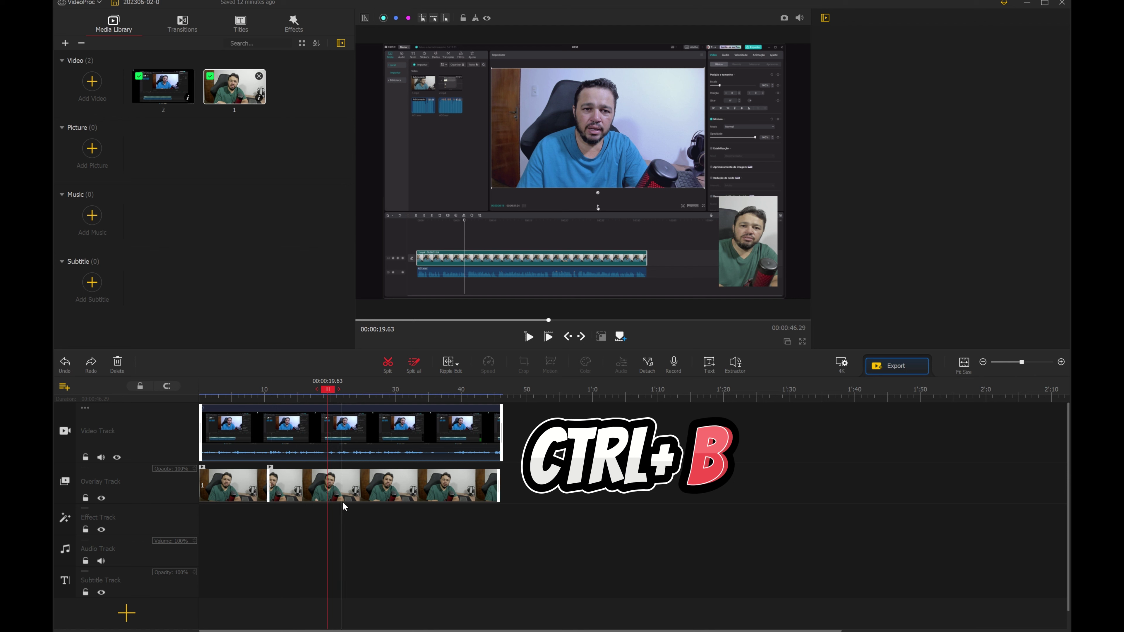
click(361, 500)
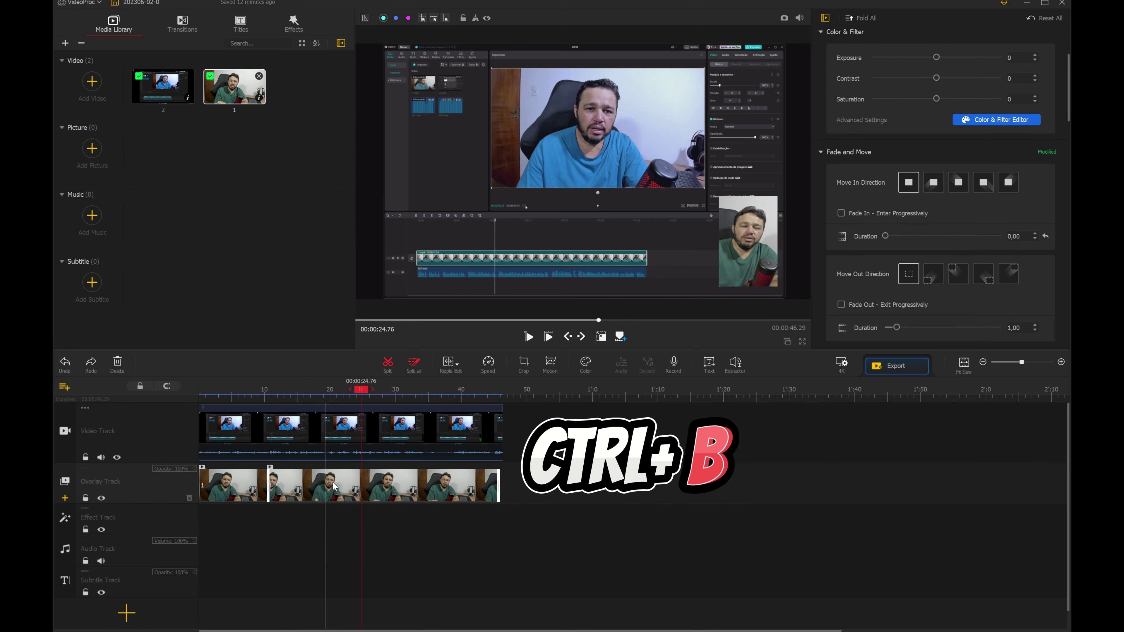
key(ctrl+b)
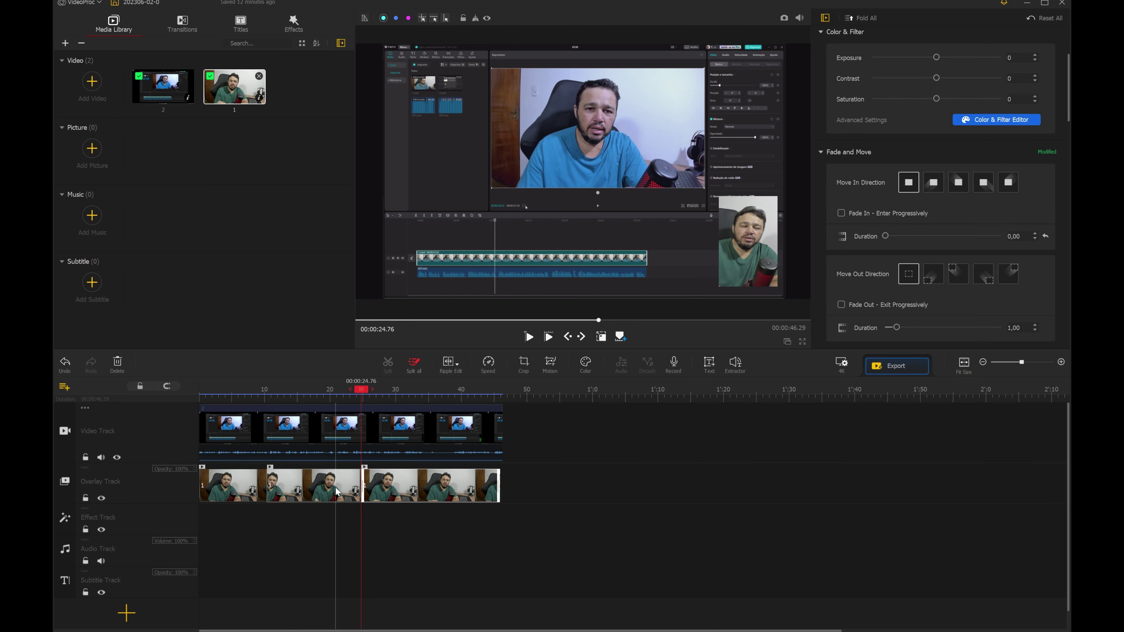
- Move the middle overlay segment's picture up to the frame's upper-right area
click(334, 493)
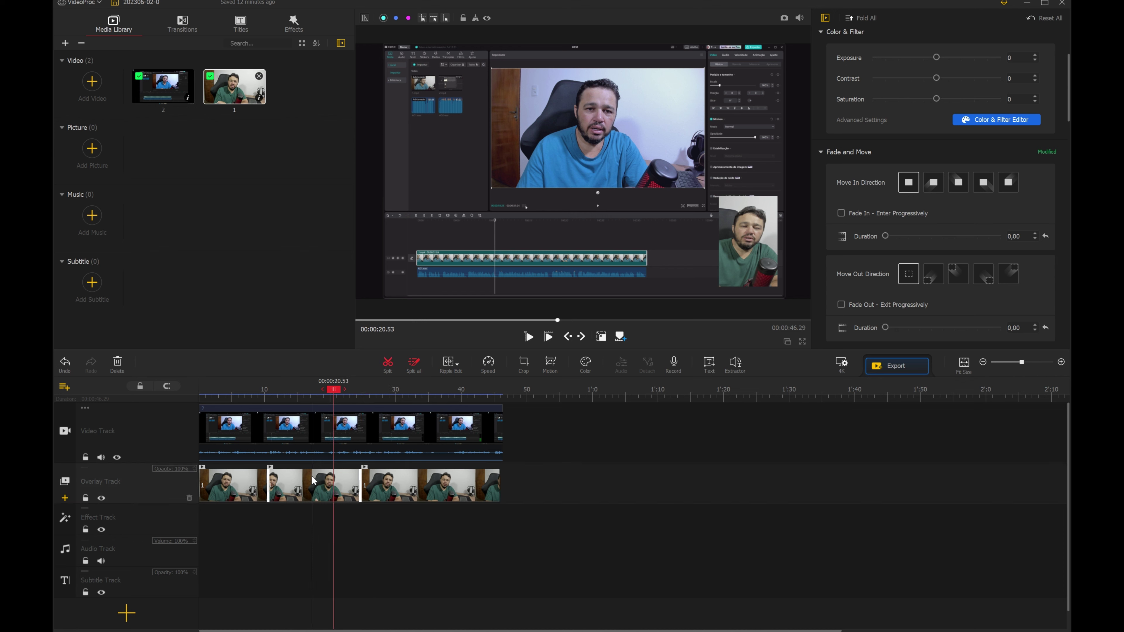
click(602, 338)
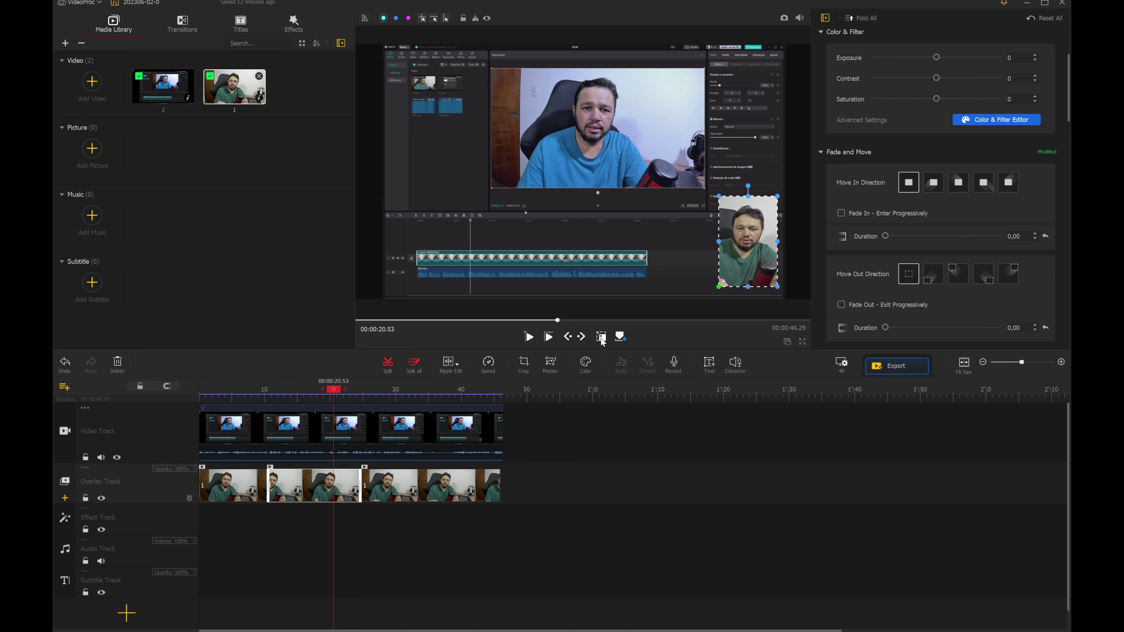
drag(731, 257, 729, 129)
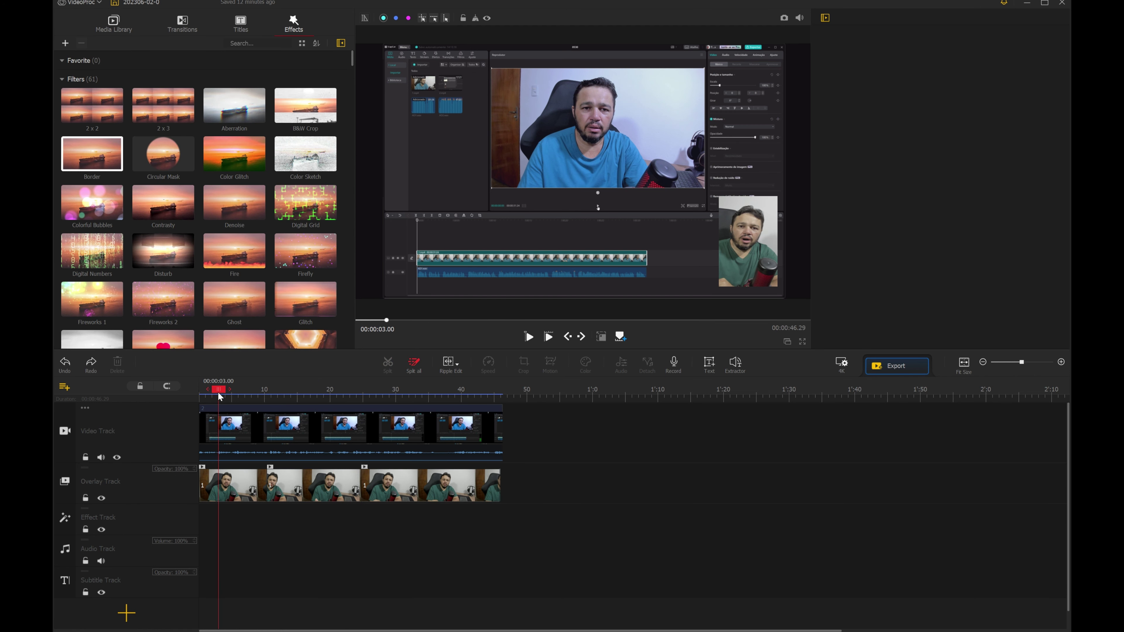
- Preview the composition full screen across both overlay splits to check the overlay's position changes
drag(218, 392, 247, 394)
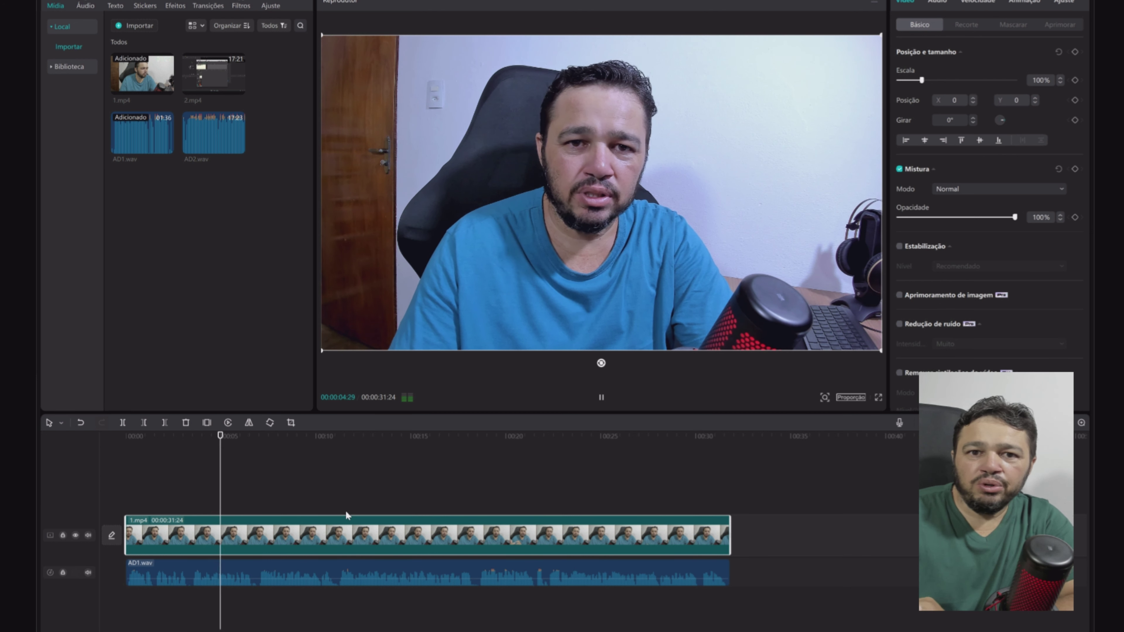
click(601, 397)
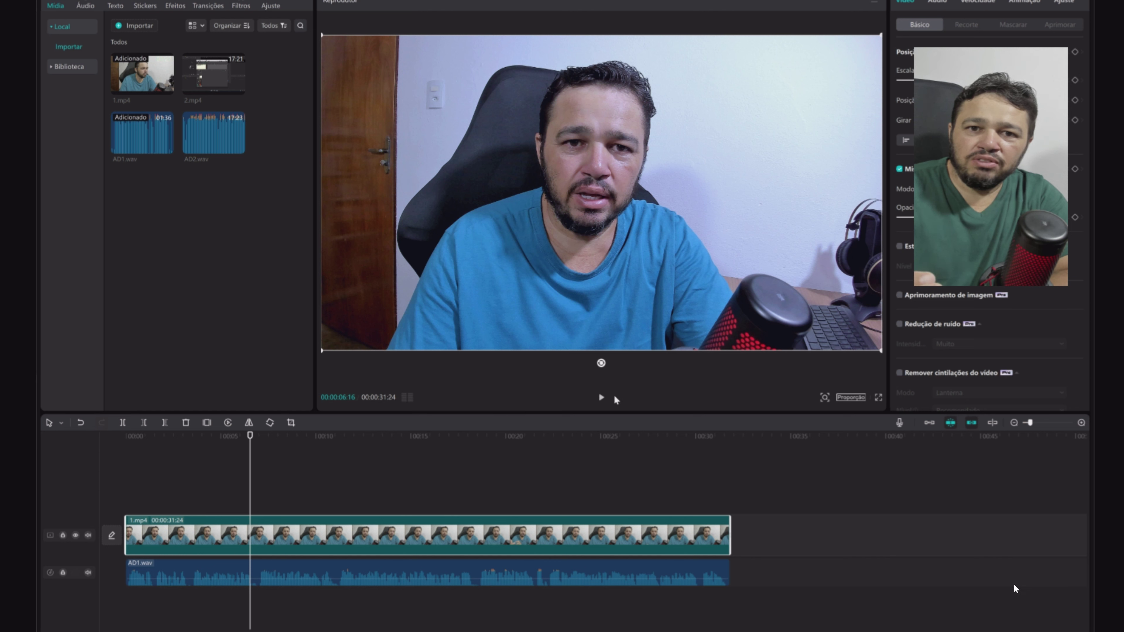
click(600, 400)
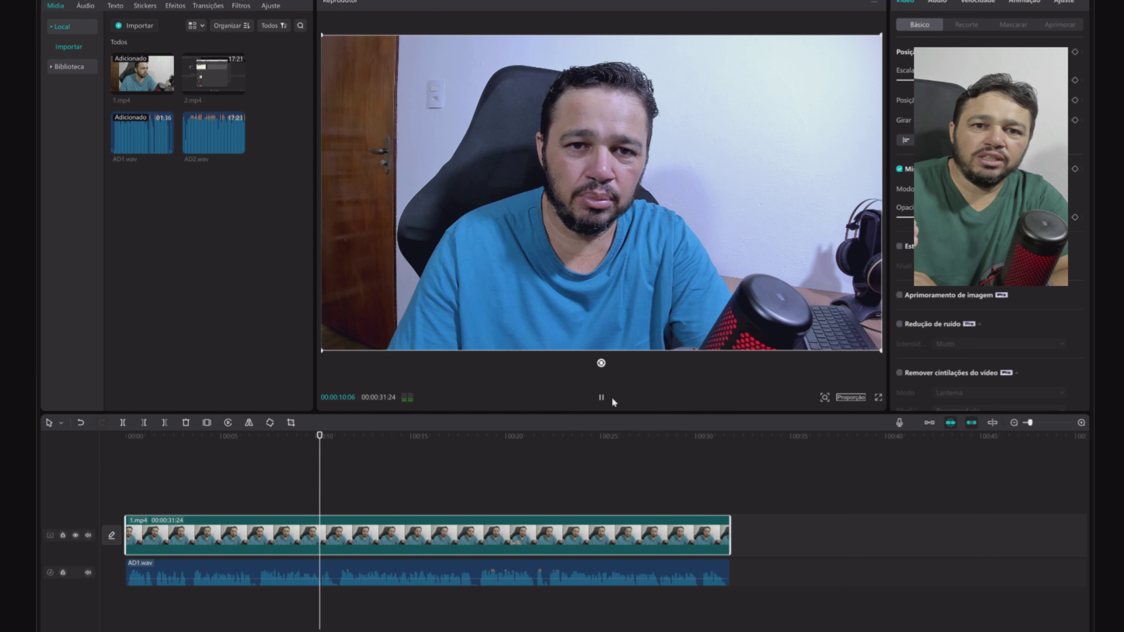
click(601, 399)
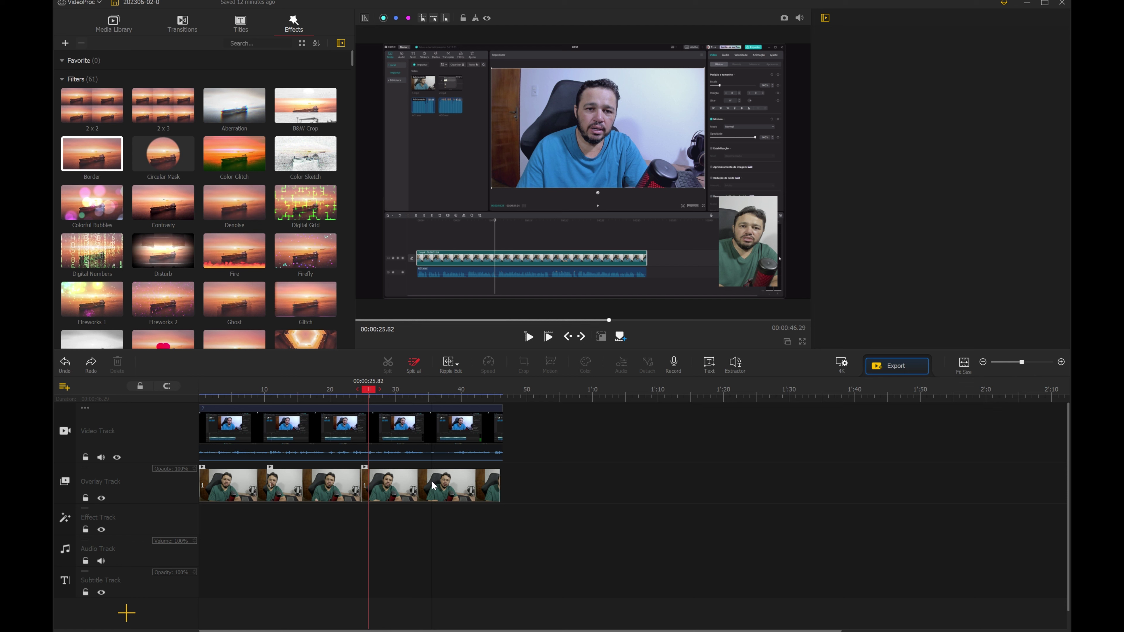
- Move the middle overlay segment's picture down to the frame's lower-right area, slightly left of the first segment's position
click(325, 406)
click(327, 487)
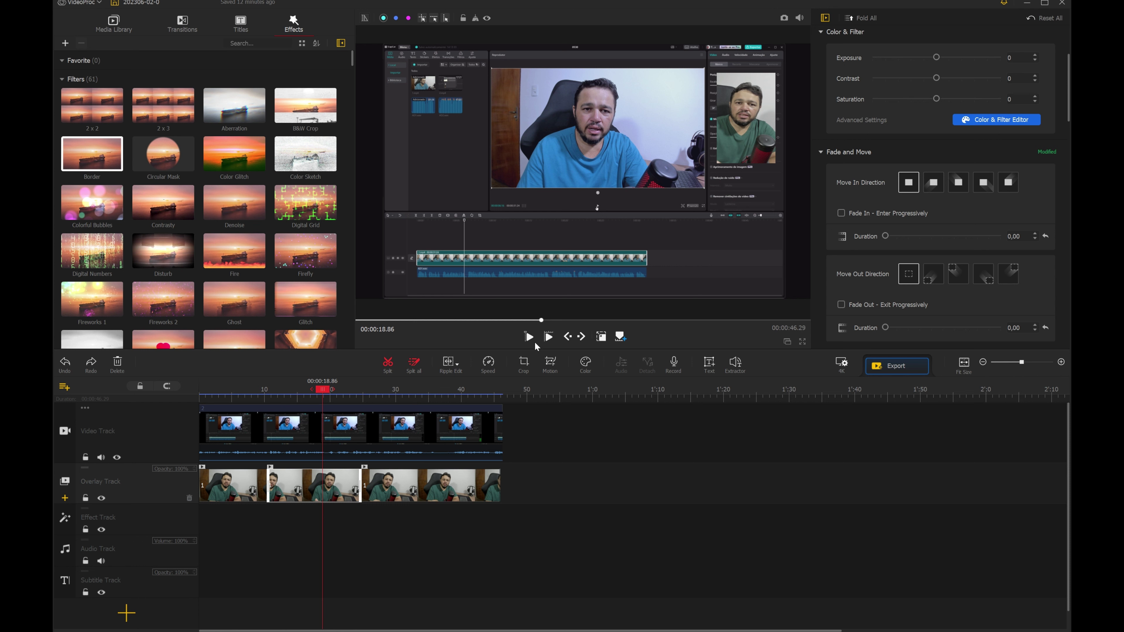
drag(729, 138, 703, 234)
drag(632, 132, 707, 220)
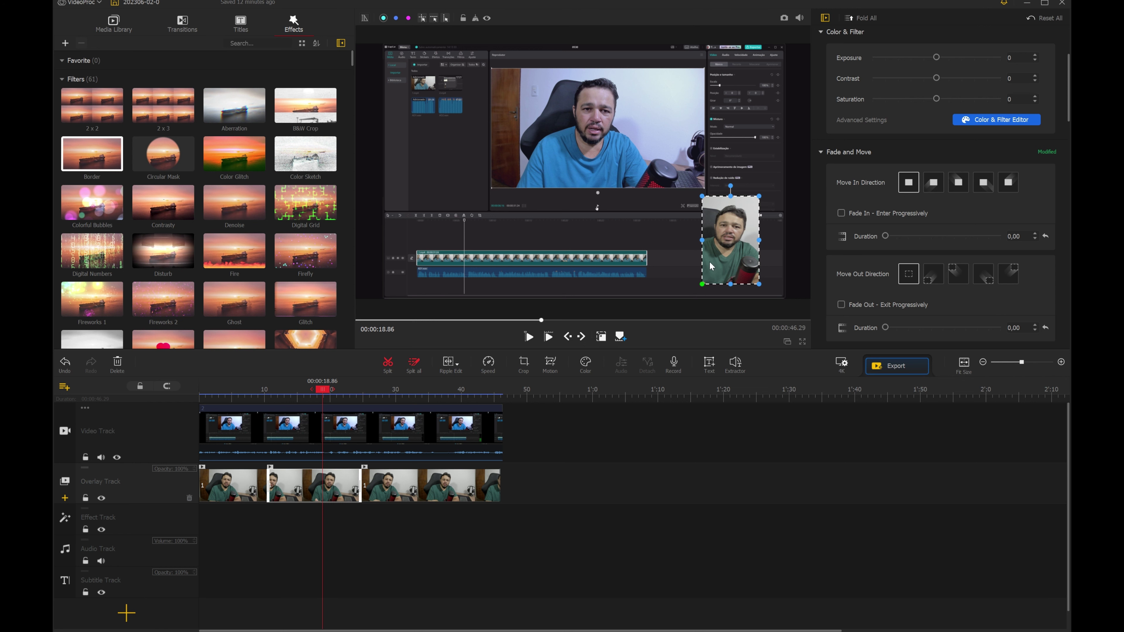
- Crop the middle overlay segment to a 1:1 aspect ratio, shift the crop area slightly left, and nudge the picture down and left in the frame
click(527, 363)
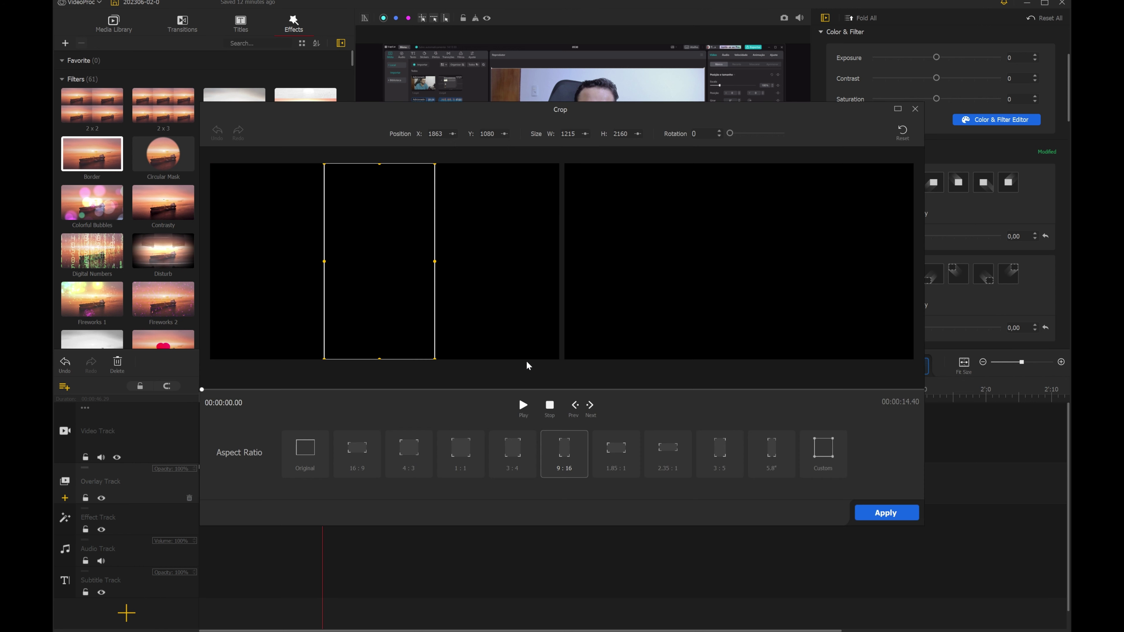
click(516, 458)
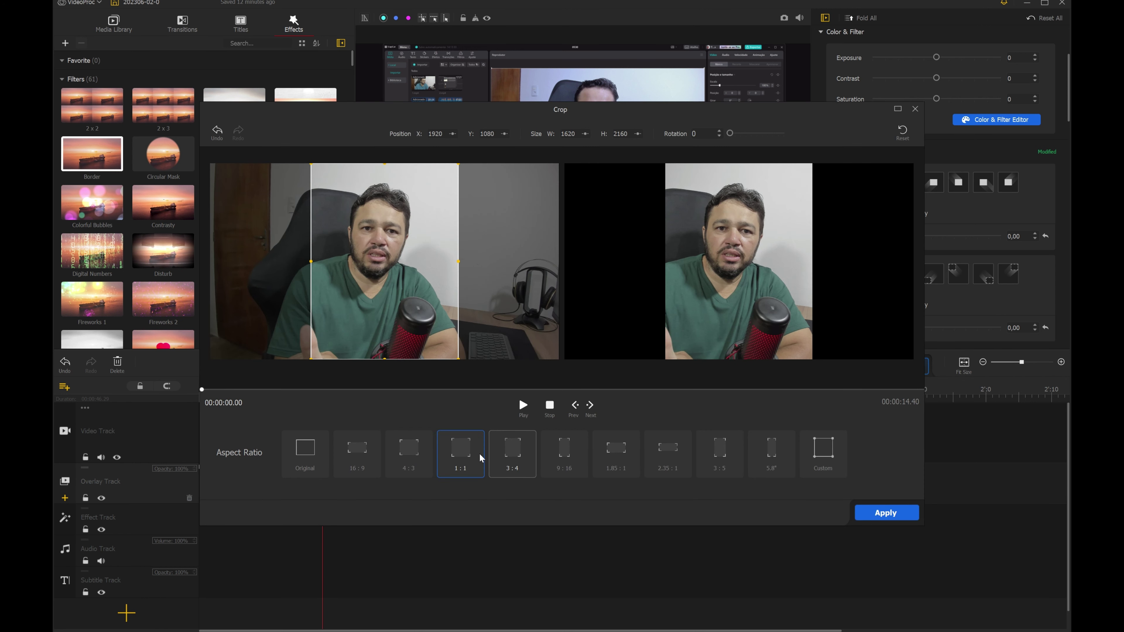
click(466, 454)
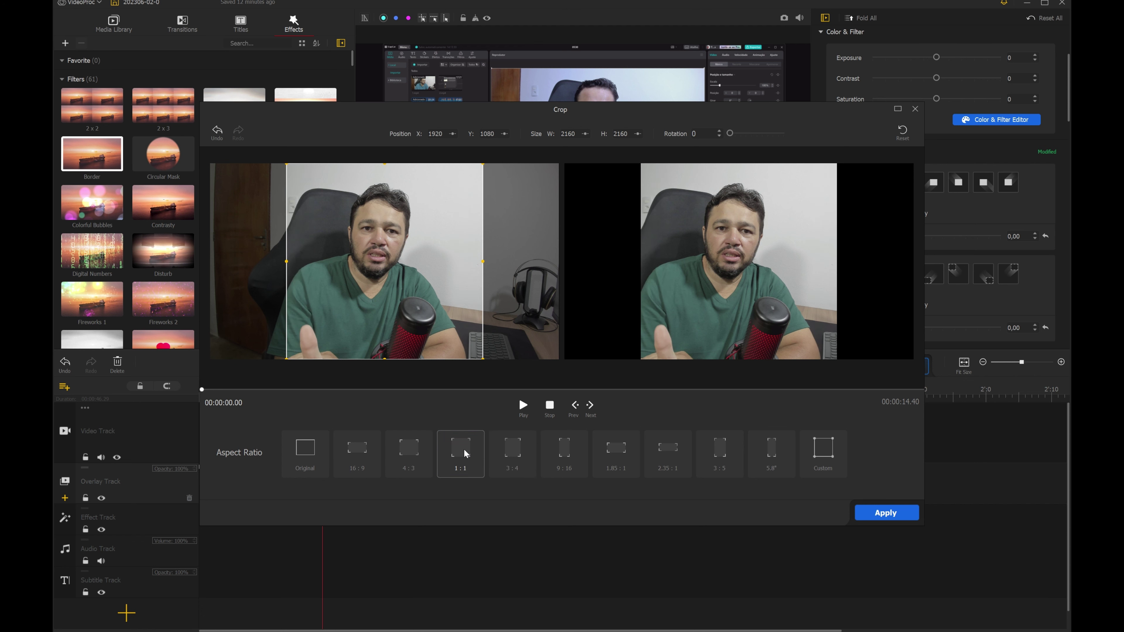
drag(368, 236, 349, 236)
click(887, 513)
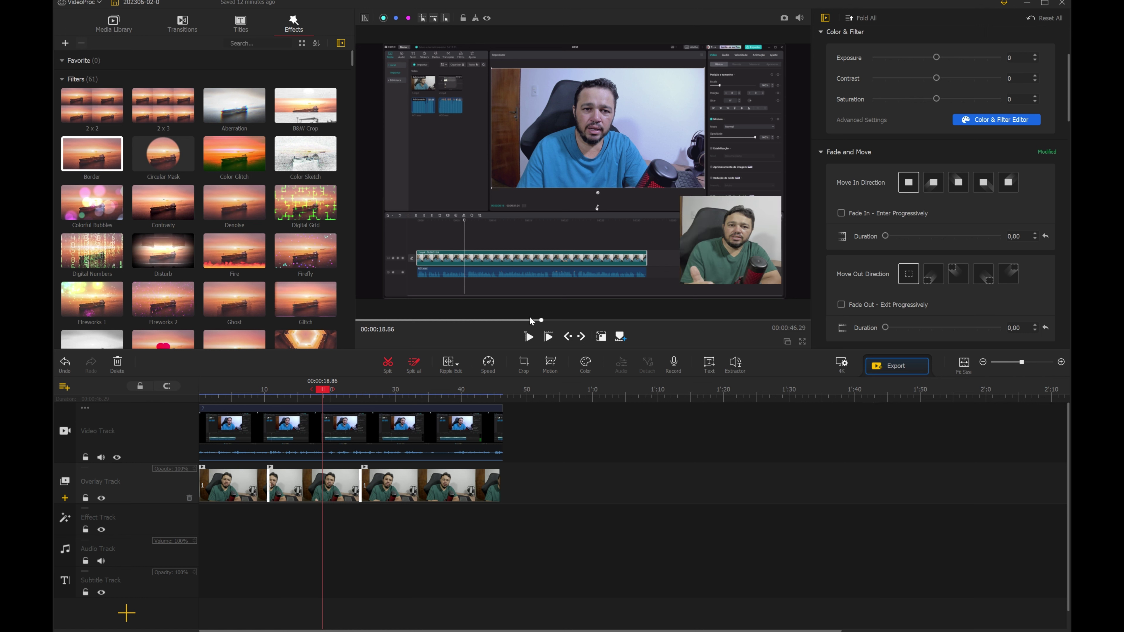
drag(724, 262, 718, 268)
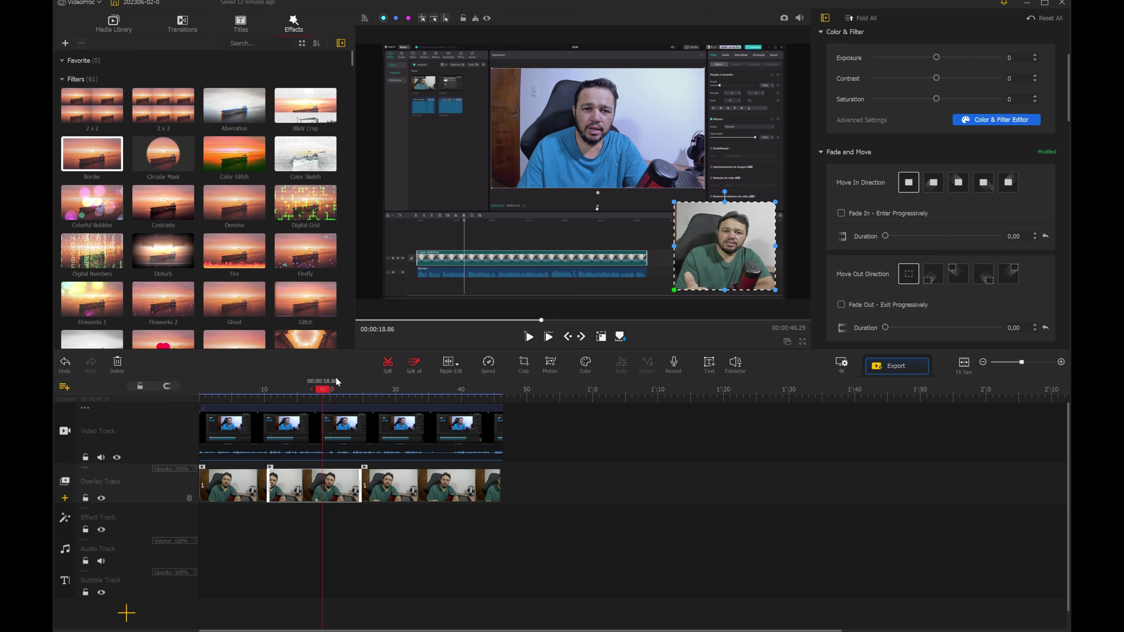
- Return the playhead to the start of the timeline and save the project
click(200, 392)
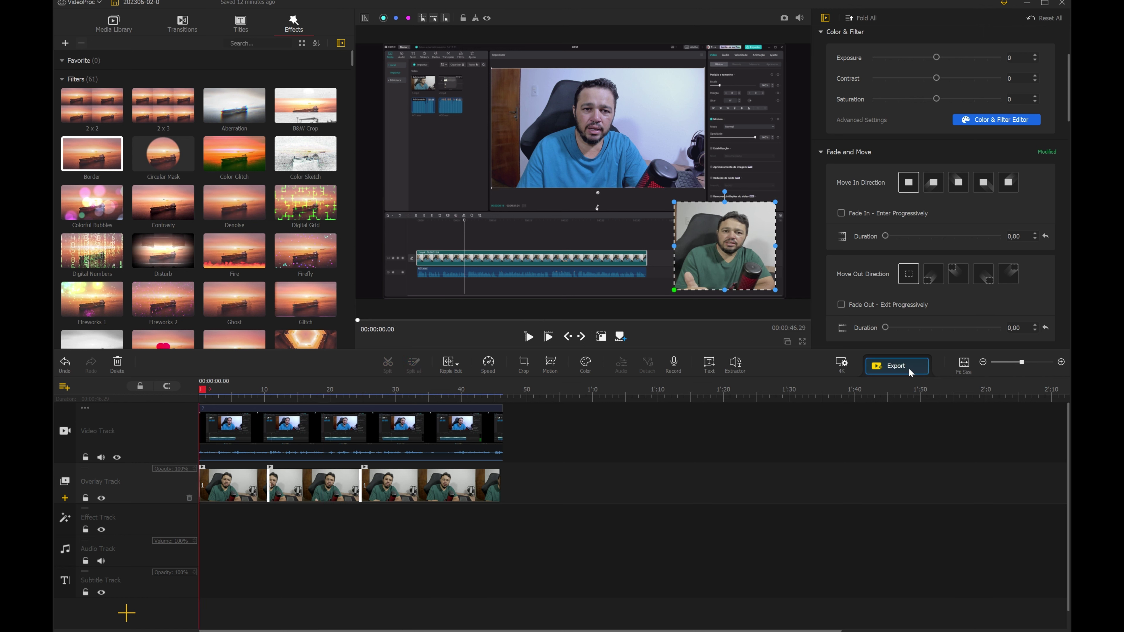
key(ctrl+s)
- Review the export settings for file name, destination, format, video quality and audio, and close them without starting an export
click(896, 366)
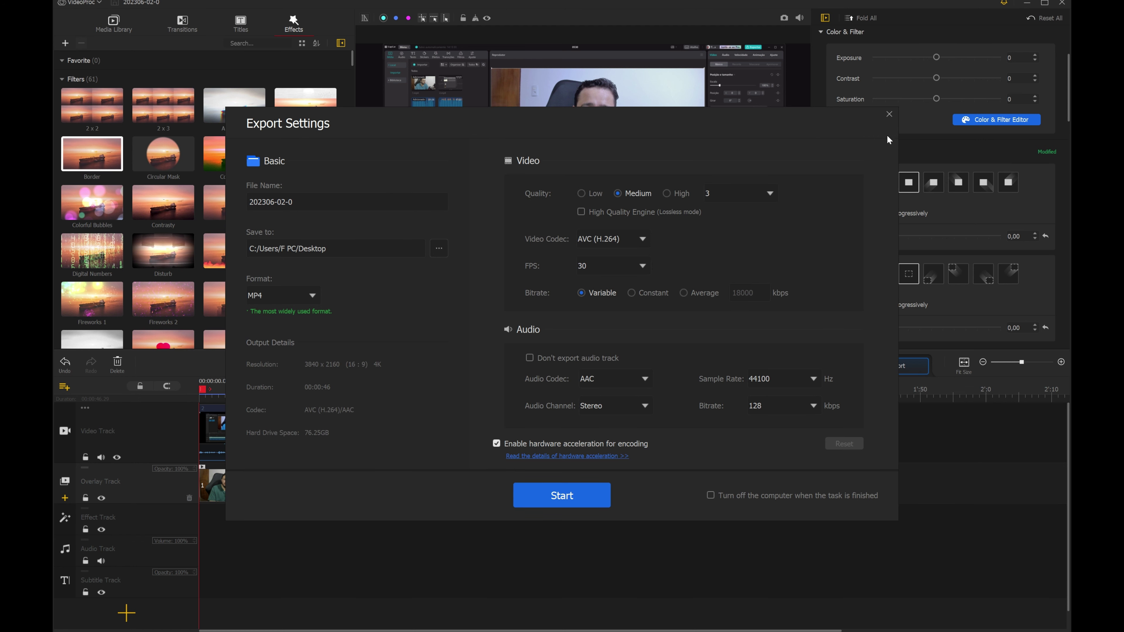
click(889, 114)
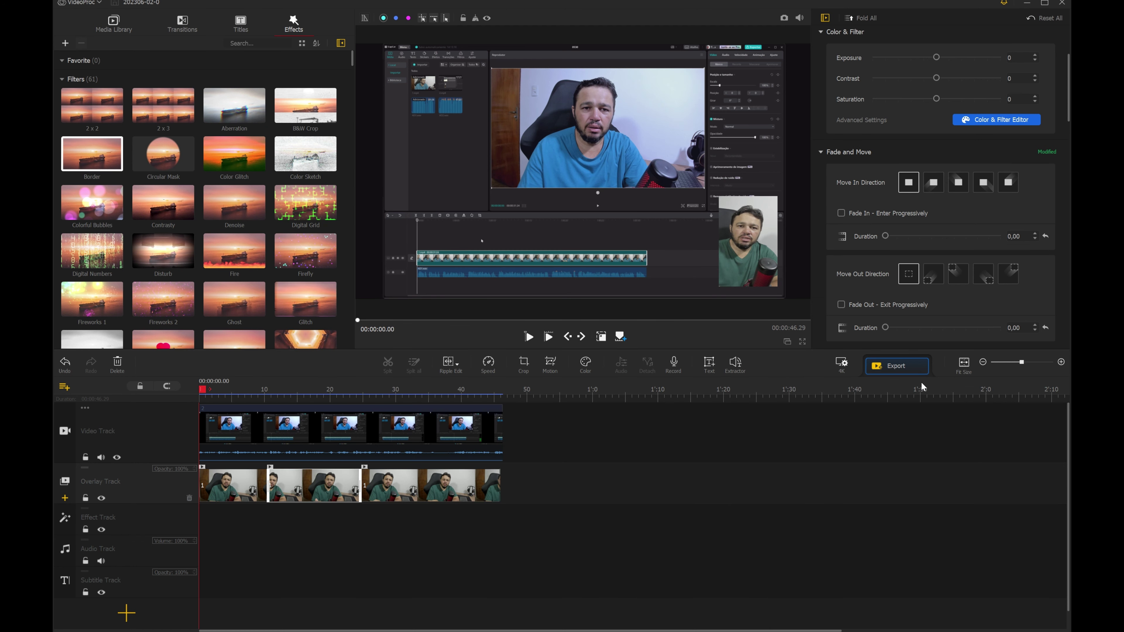
click(895, 366)
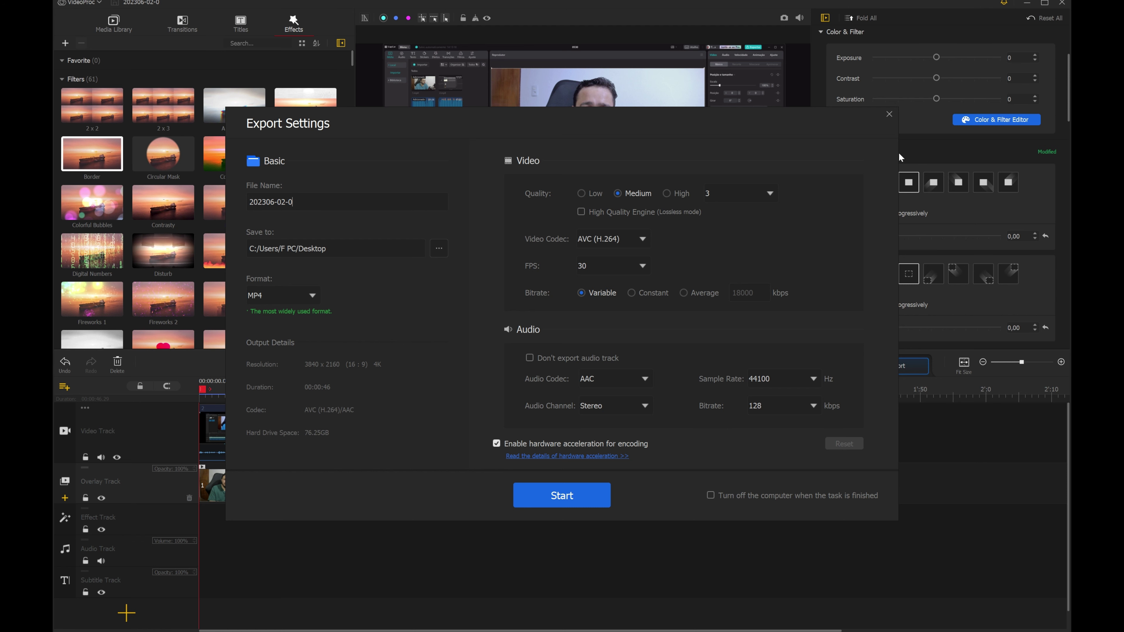
click(889, 114)
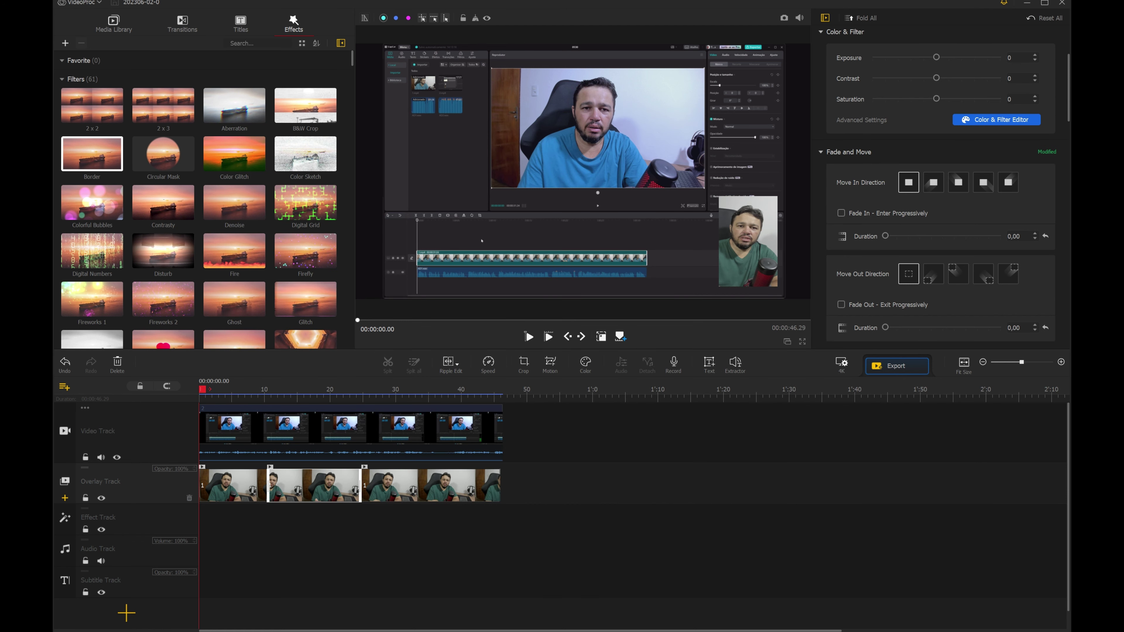